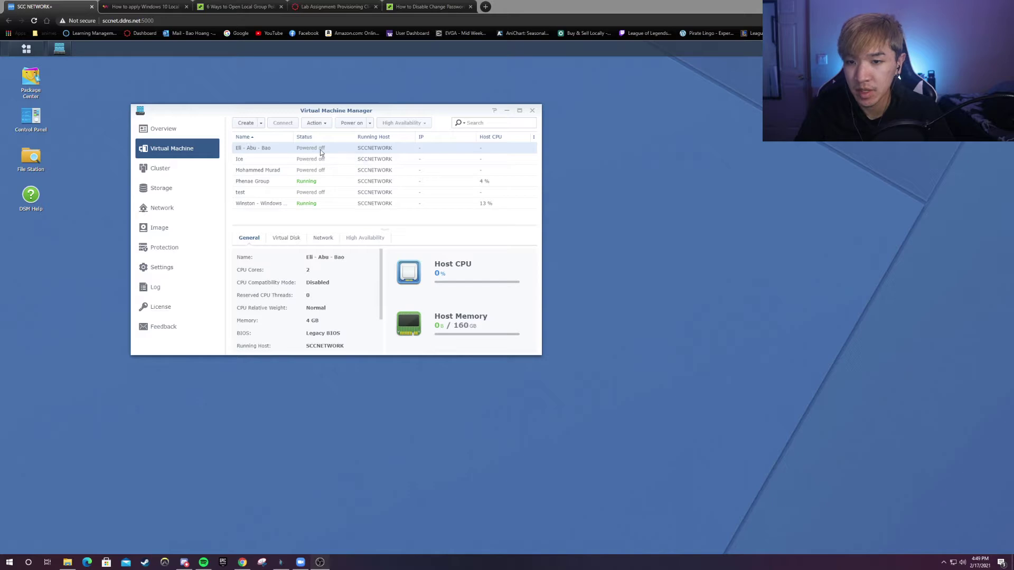
- Open the DSM Main Menu to show the installed applications over Virtual Machine Manager
left_click(26, 49)
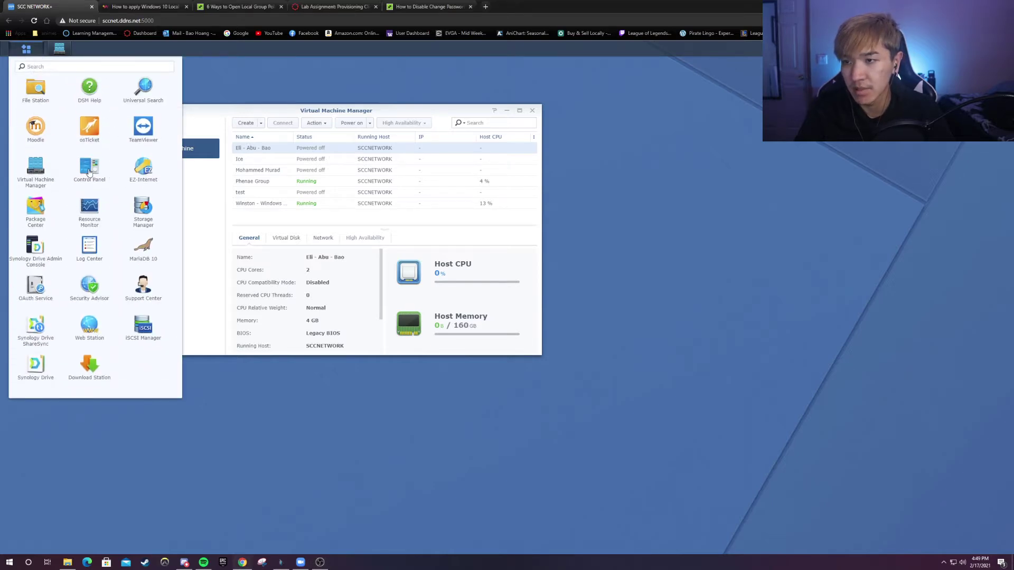
left_click(89, 168)
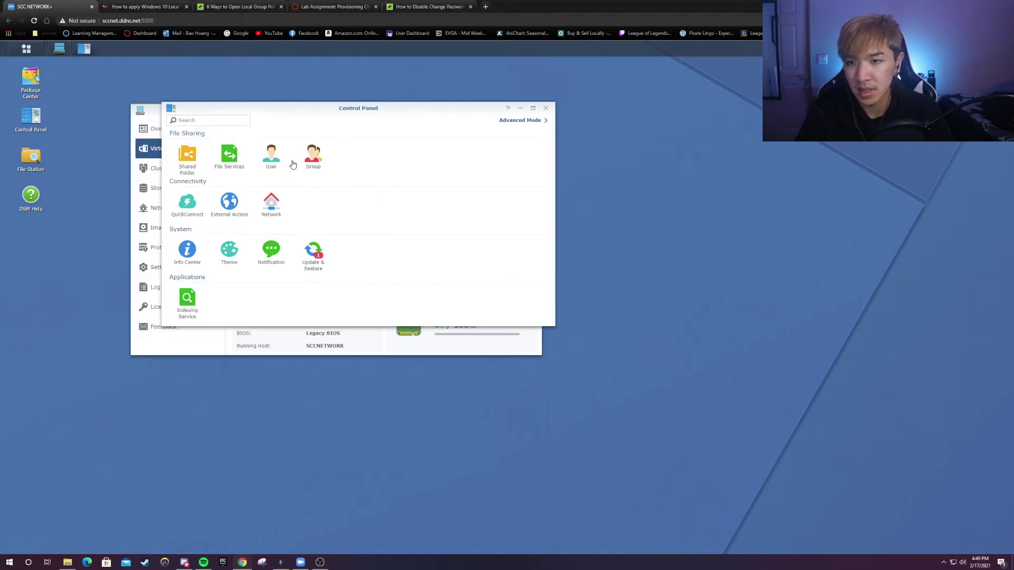
left_click(313, 156)
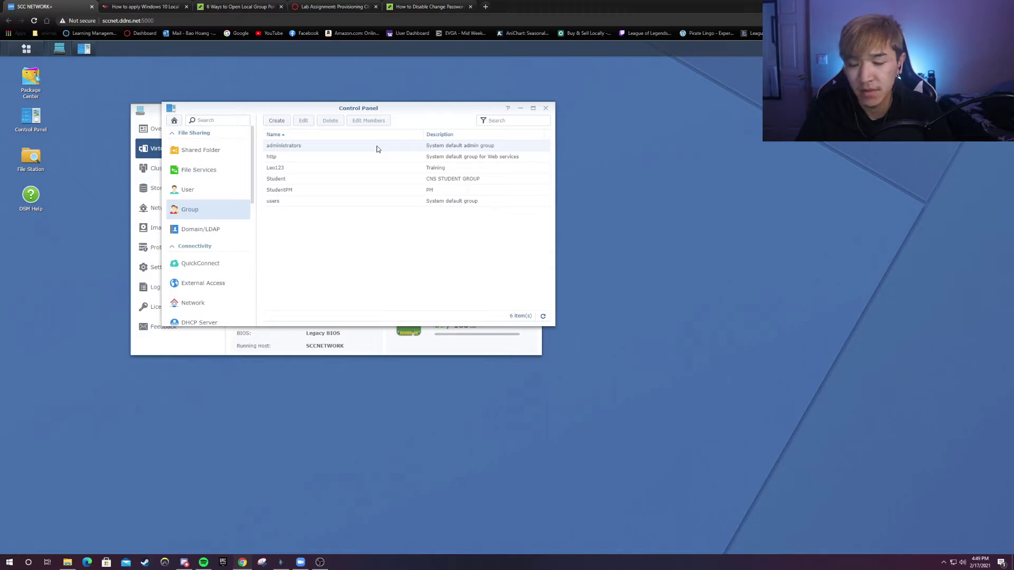
right_click(341, 148)
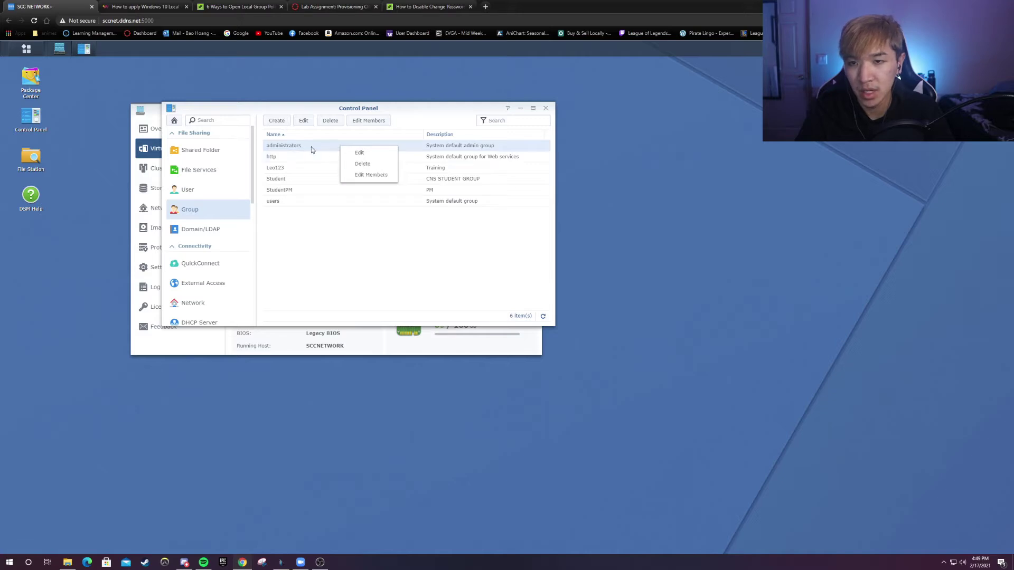
left_click(360, 179)
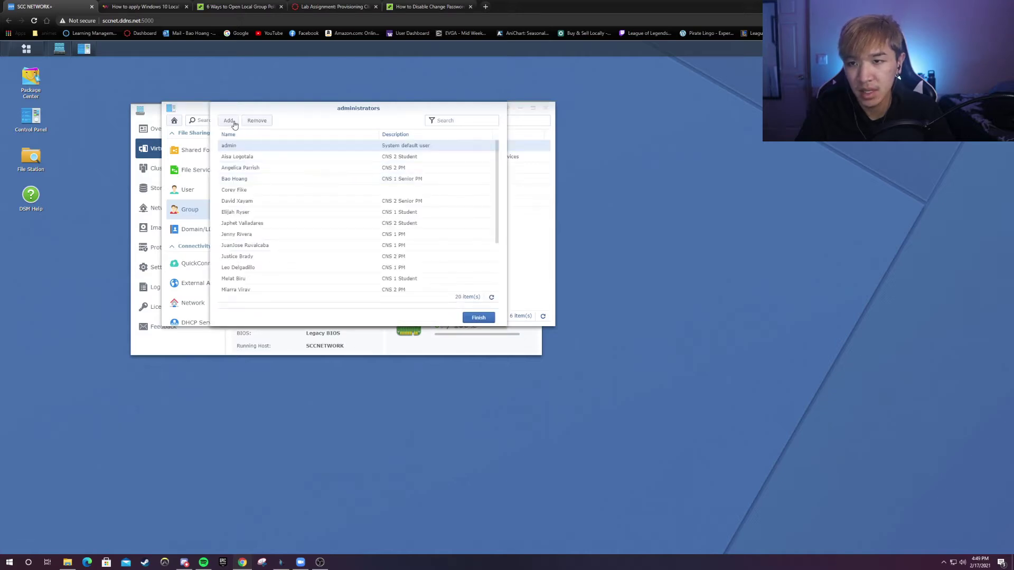
scroll(322, 227, "down", 3)
scroll(317, 219, "up", 3)
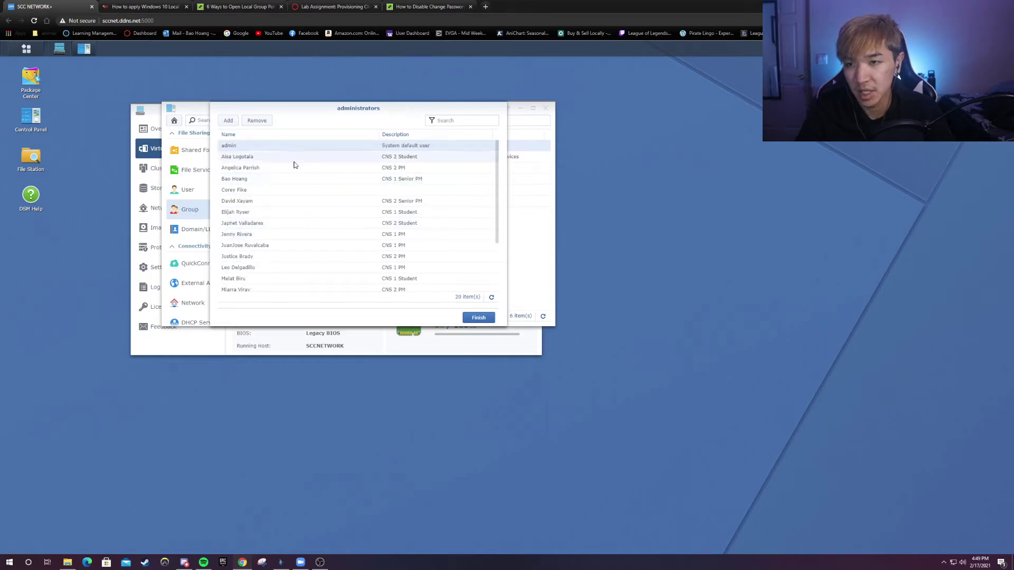
left_click(479, 318)
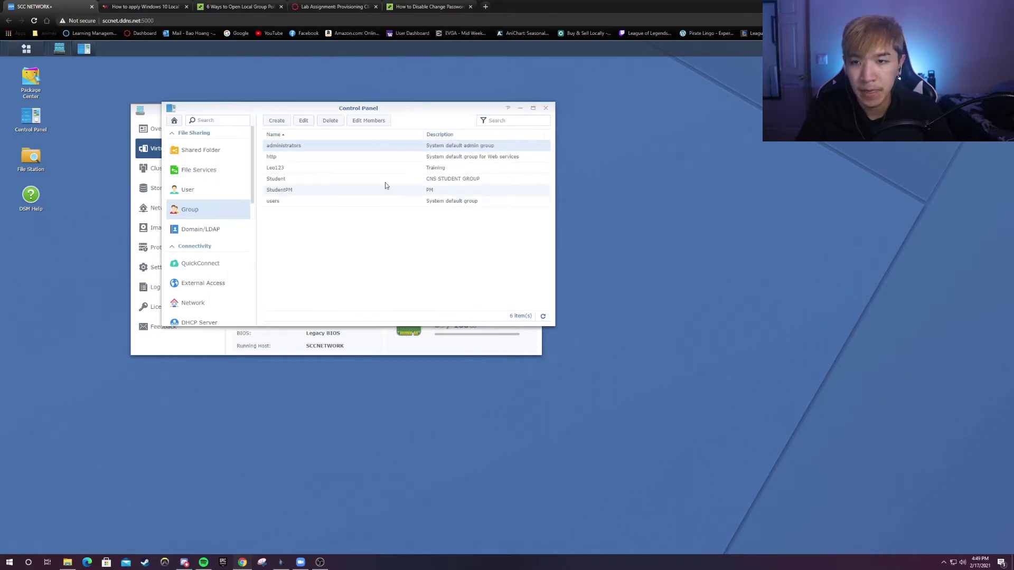
left_click(546, 108)
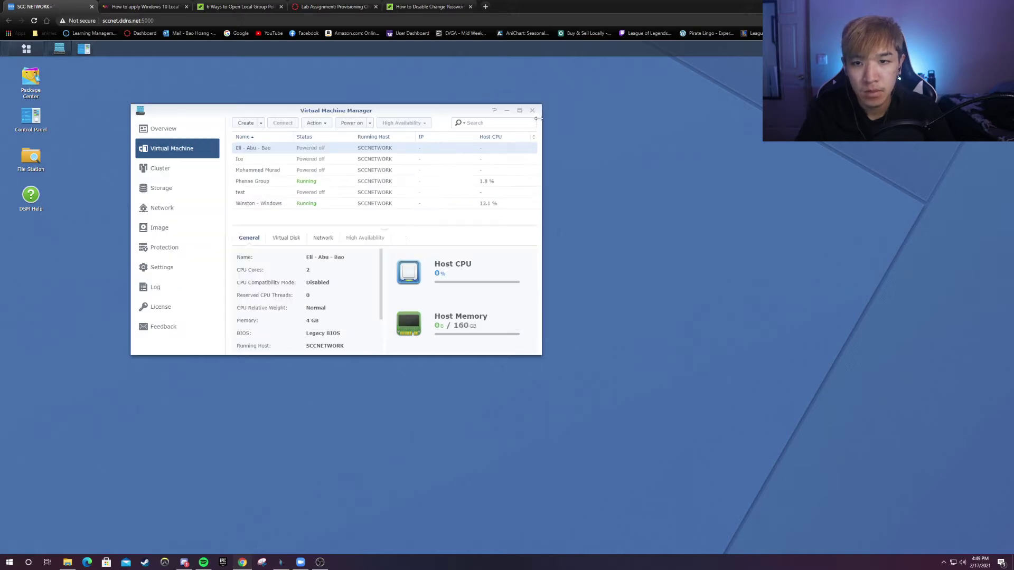
- Start a new Microsoft Windows virtual machine on the first storage volume
left_click(246, 123)
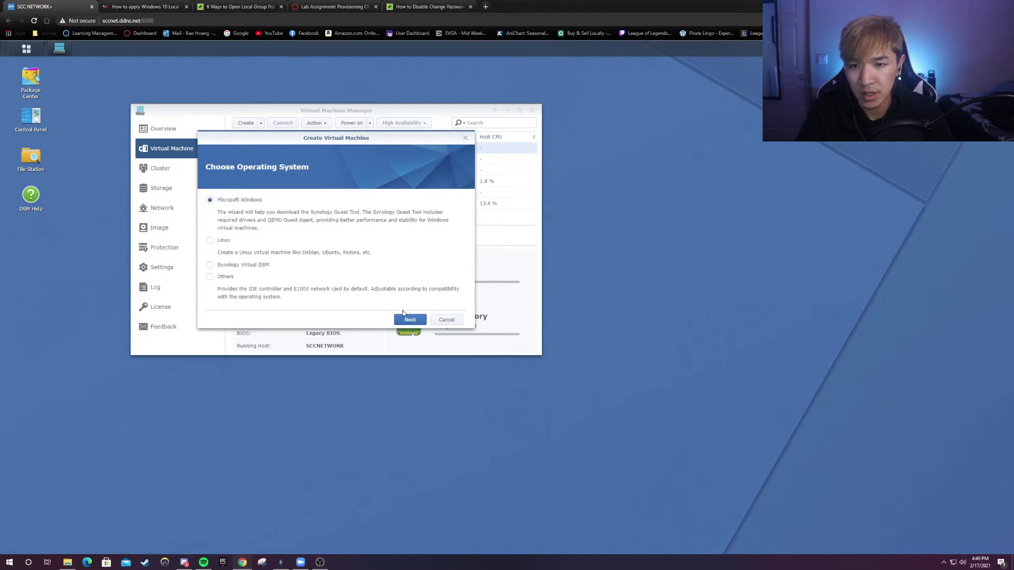
left_click(407, 319)
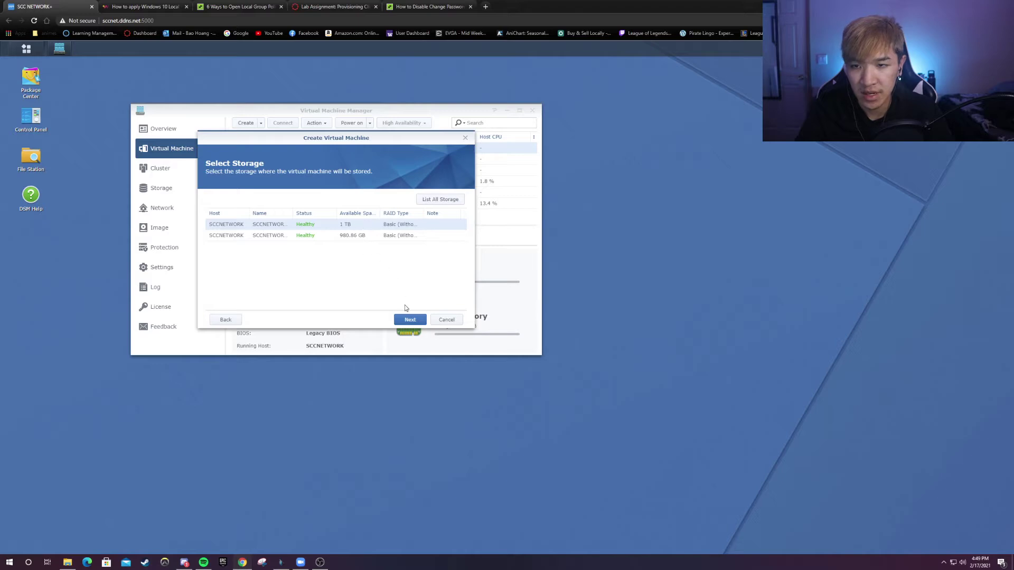
left_click(409, 320)
- Name the VM and give it 2 CPUs and 16 GB memory
left_click(342, 203)
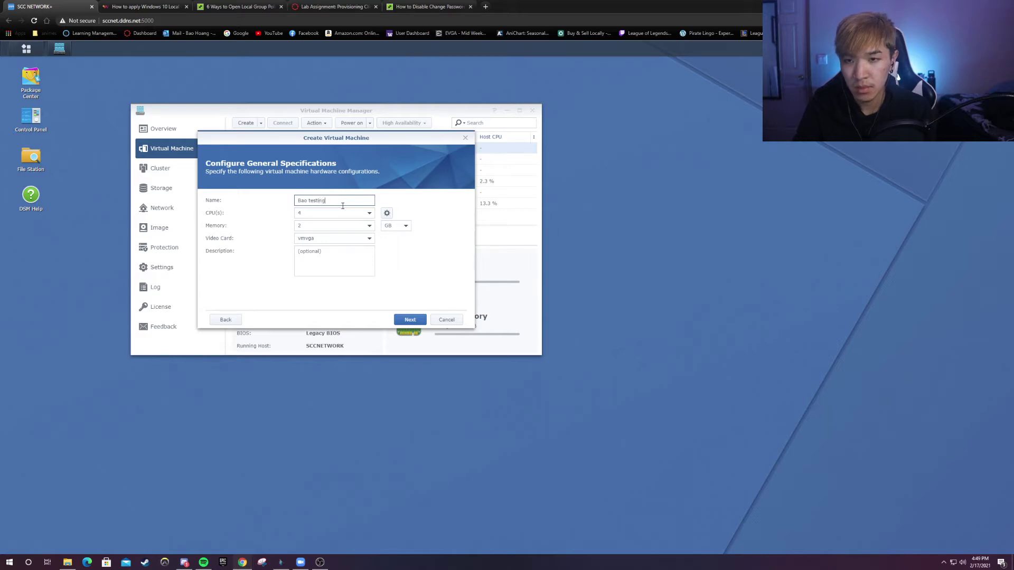
left_click(349, 213)
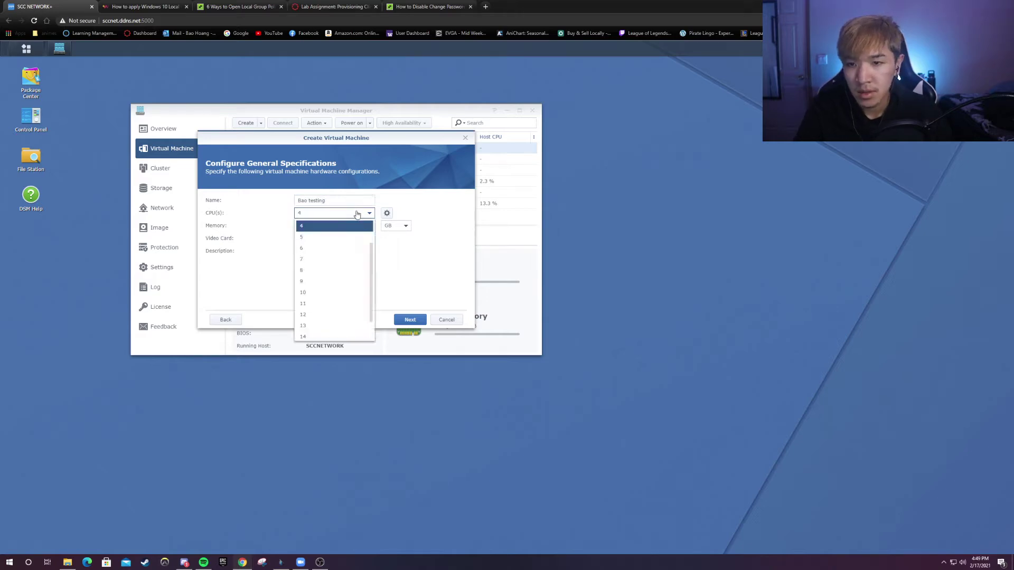
left_click(330, 239)
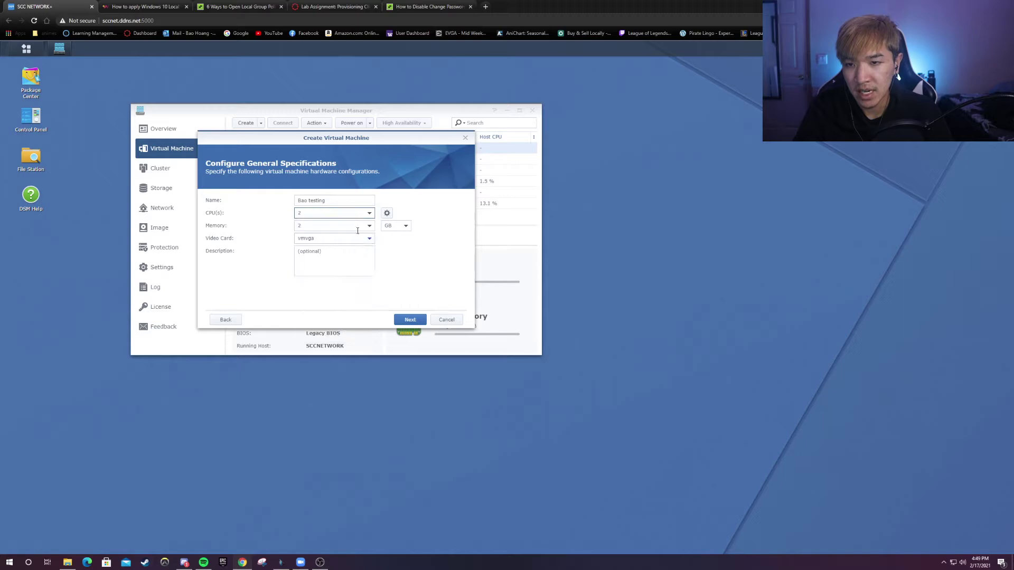
left_click(366, 227)
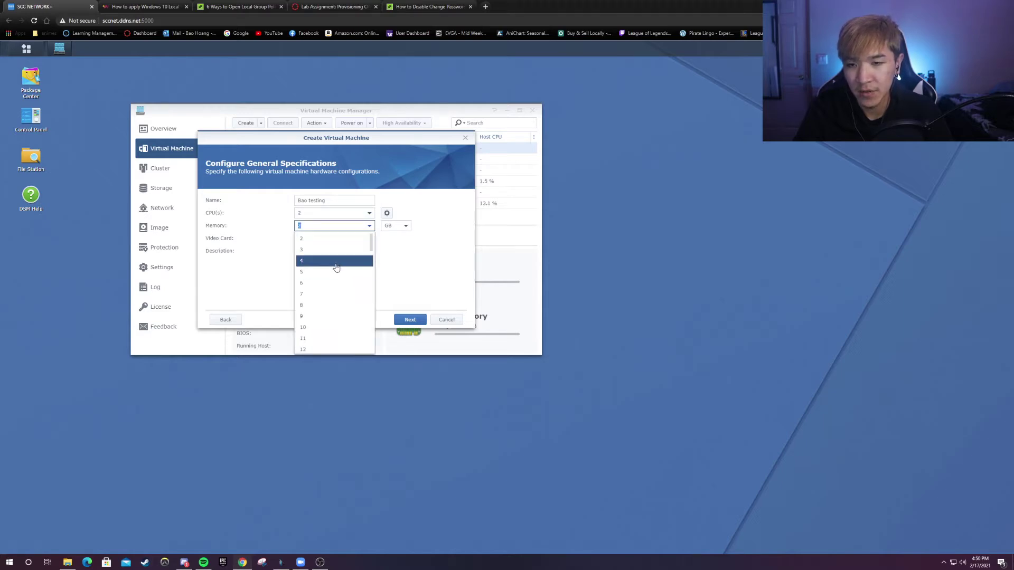
scroll(341, 280, "up", 1)
scroll(341, 277, "down", 4)
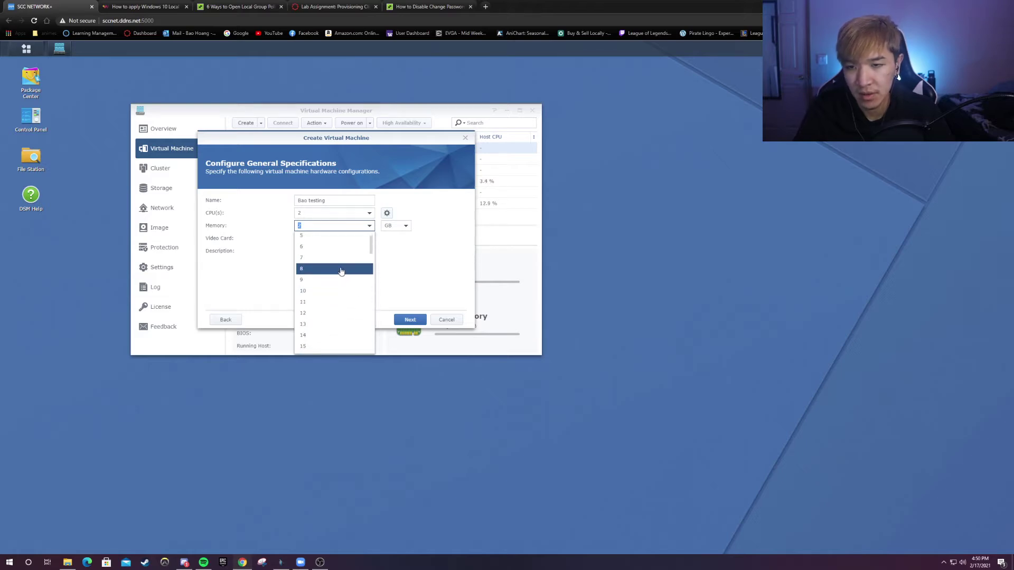
left_click(330, 335)
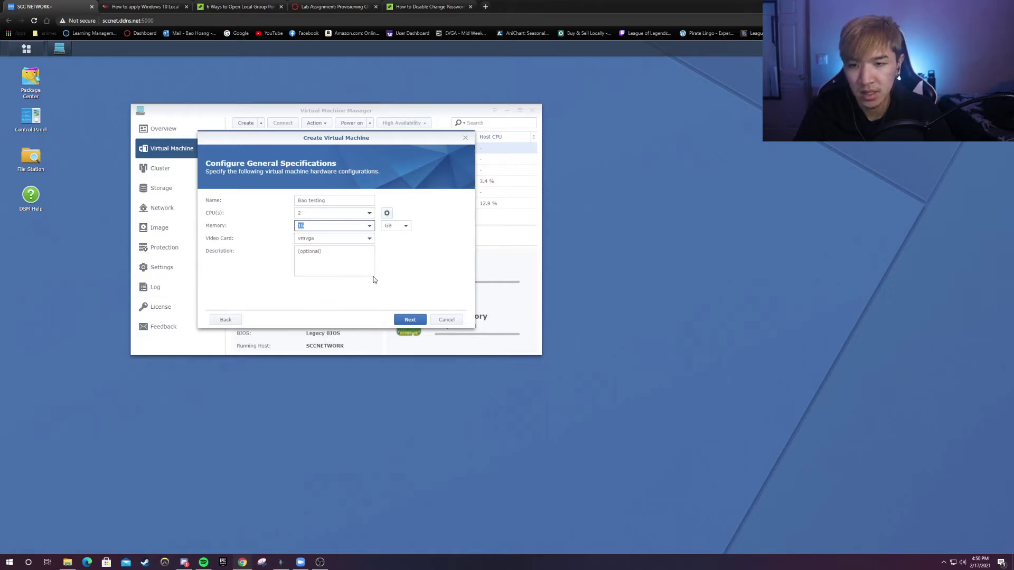
left_click(405, 319)
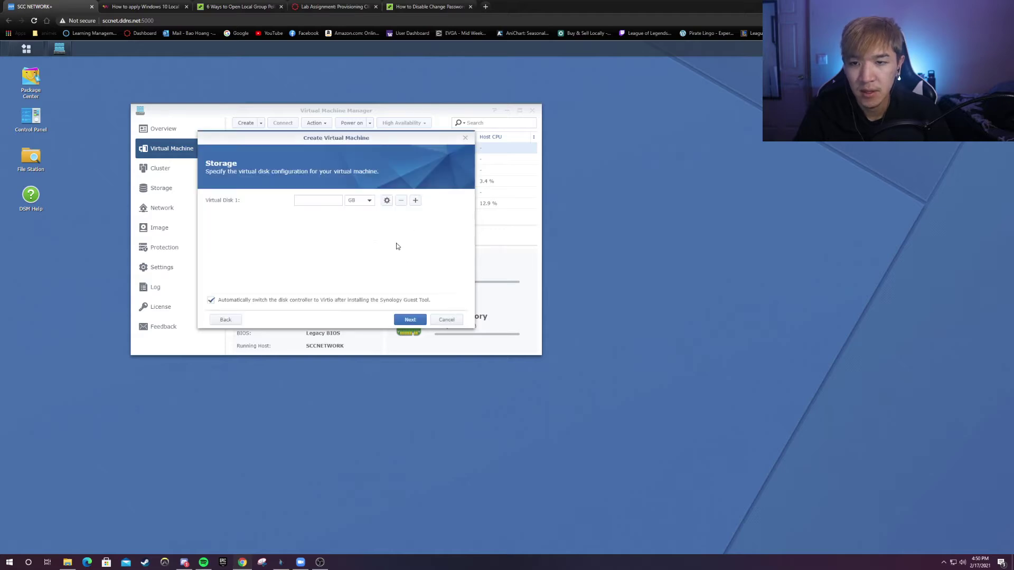
- Set Virtual Disk 1 to 50 GB and keep the Default VM Network
type("50")
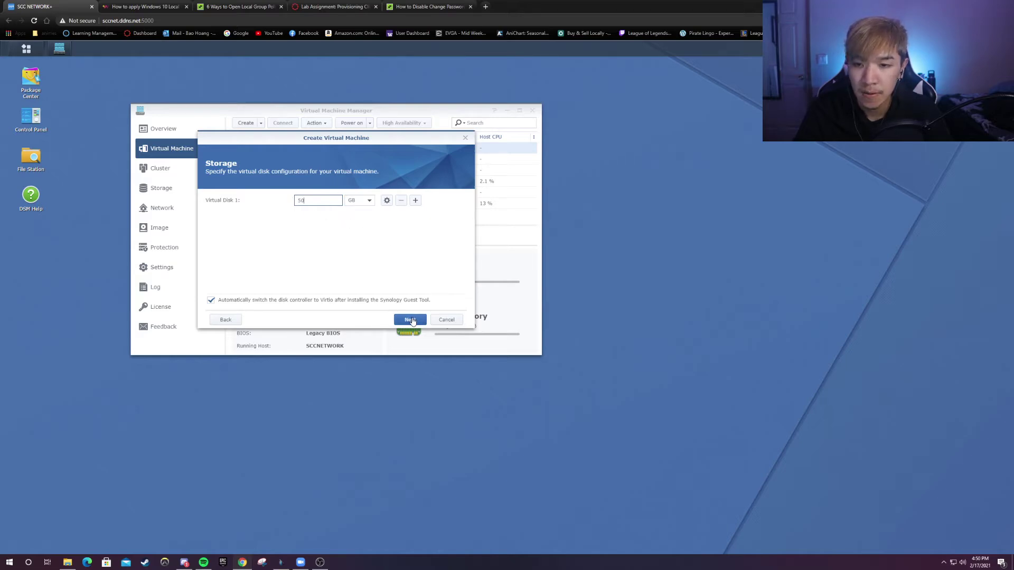
left_click(412, 320)
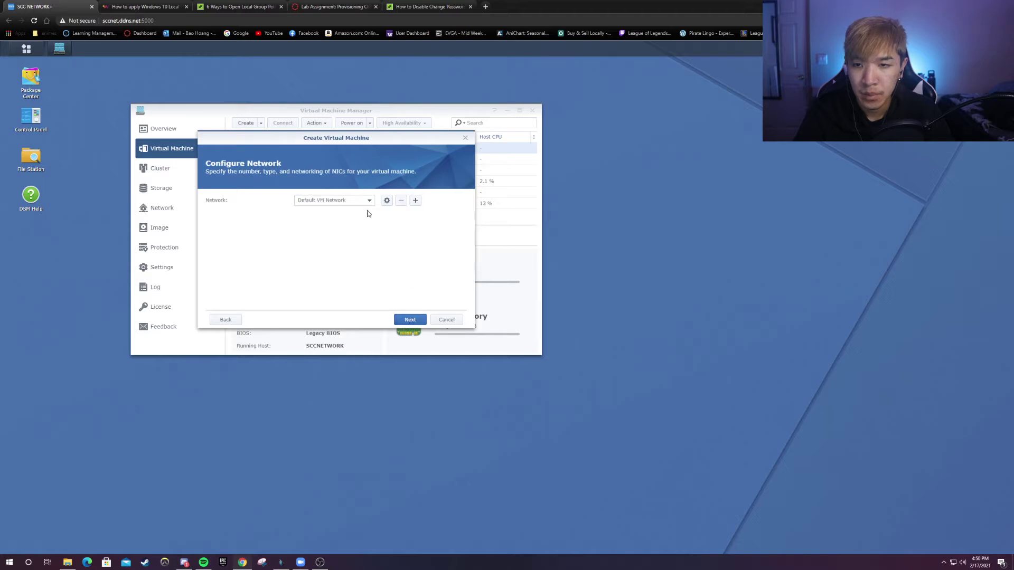
left_click(419, 320)
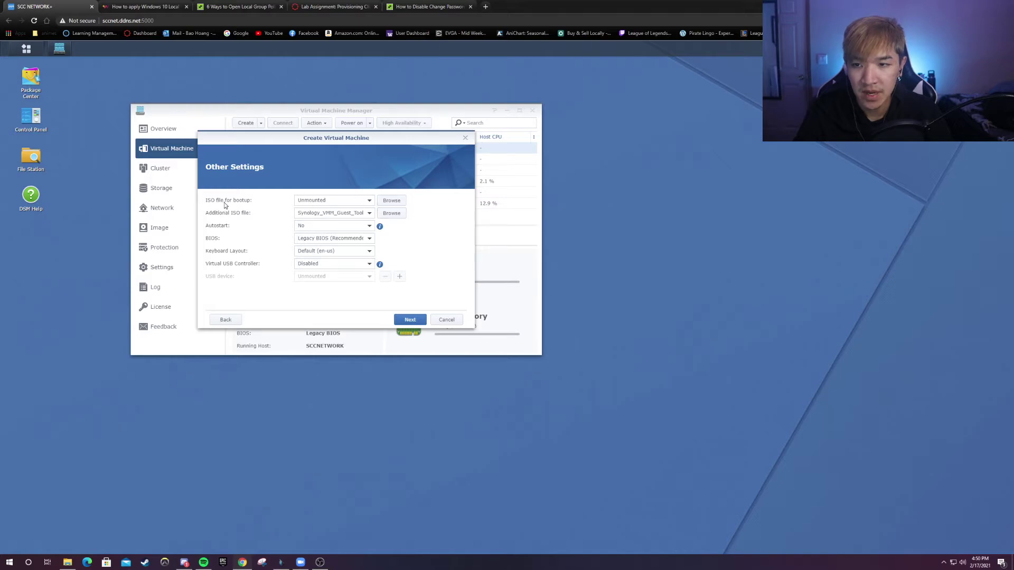
- Choose Windows 10 x64.iso from Storage B > Operating Systems as the bootup ISO
left_click(391, 202)
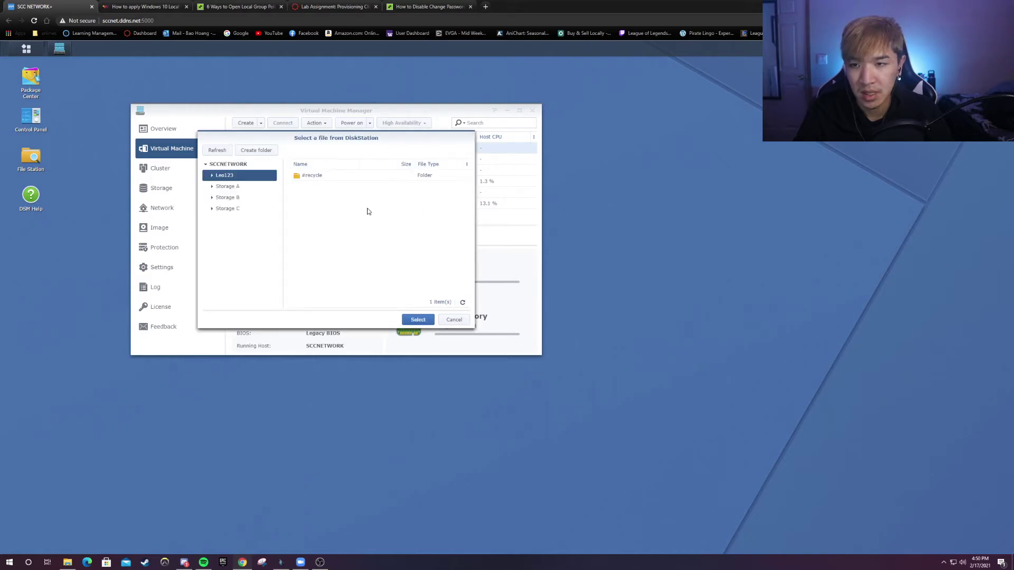
left_click(212, 199)
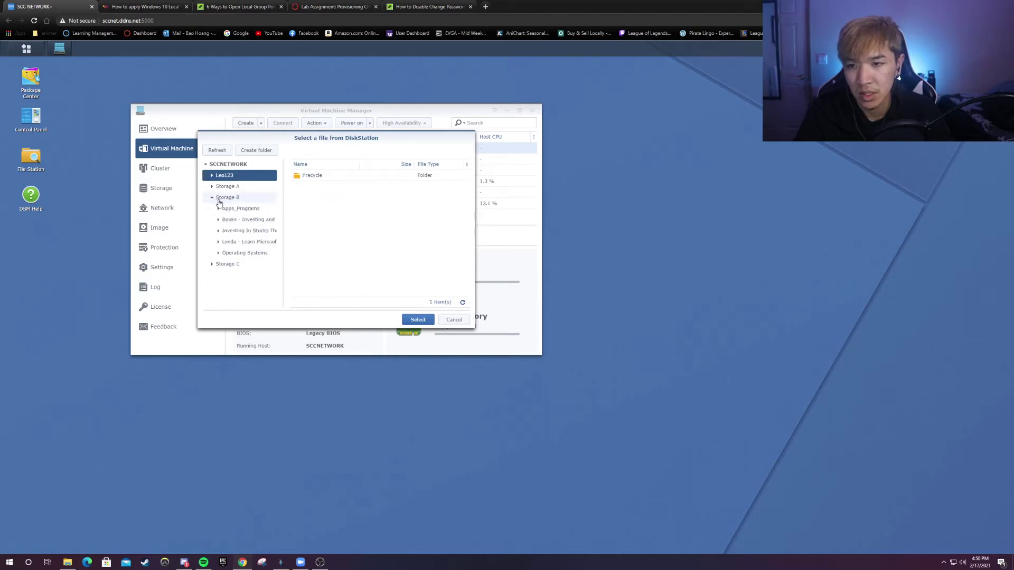
left_click(250, 254)
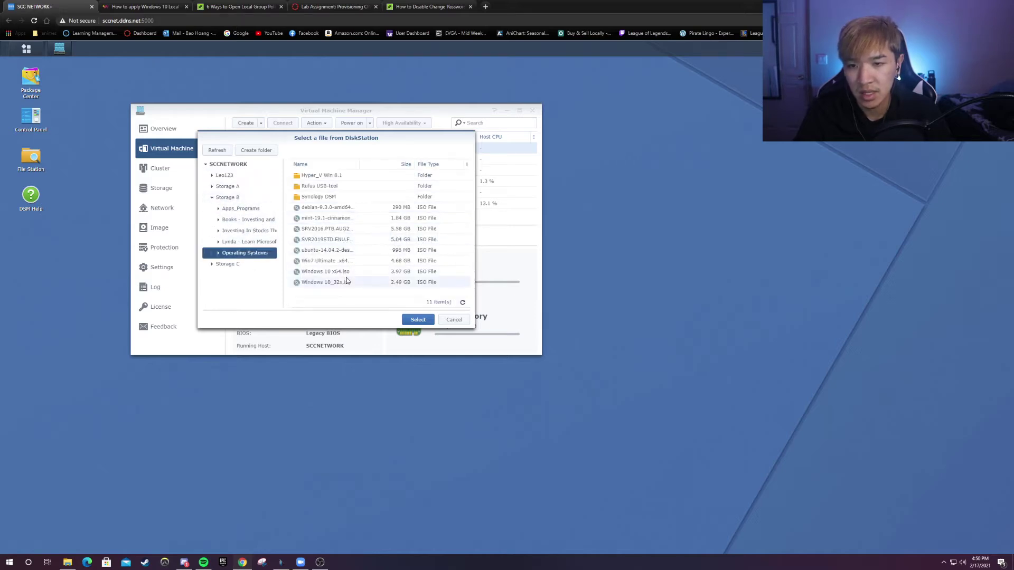
left_click(340, 274)
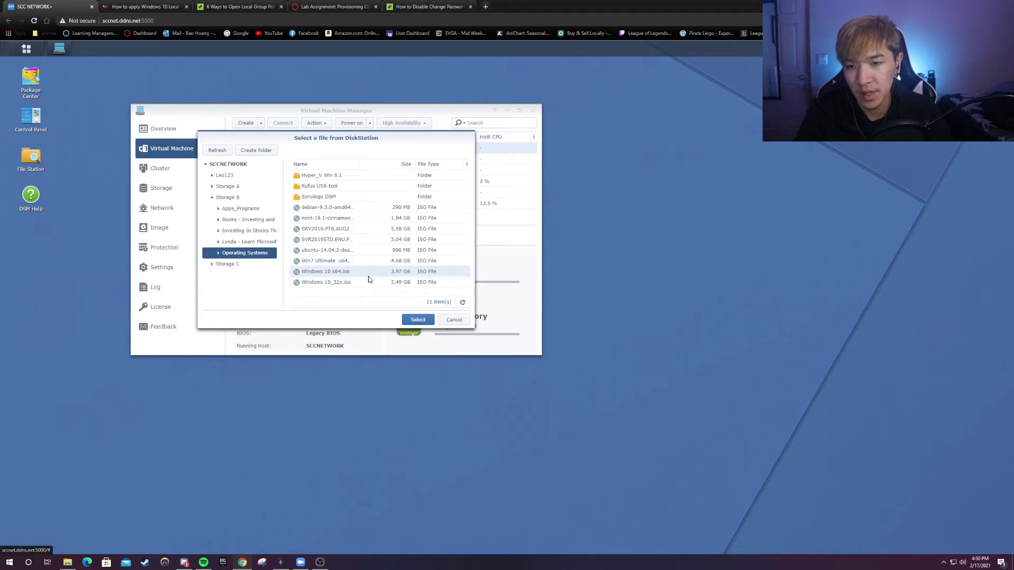
left_click(419, 321)
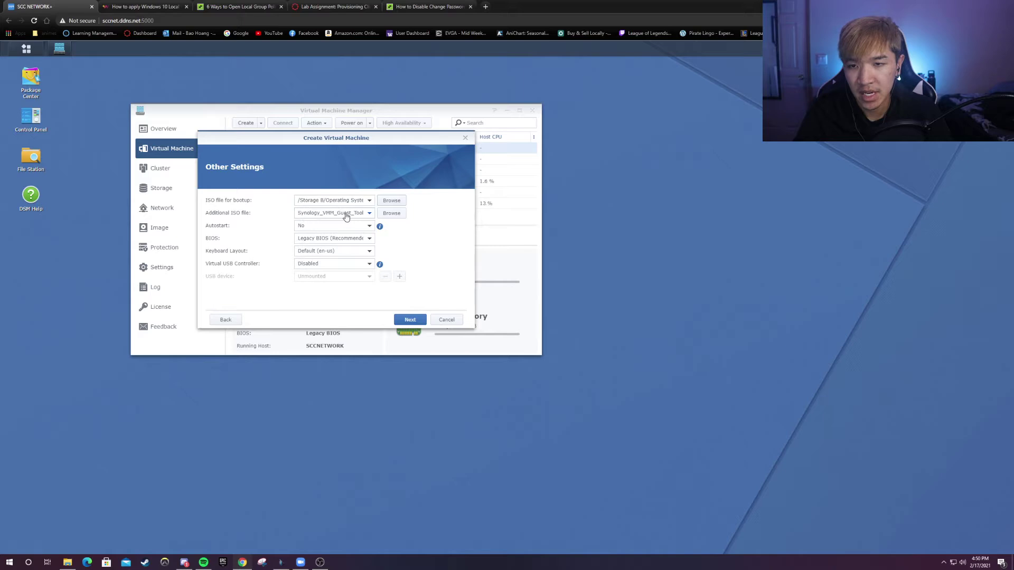
- Keep Synology_VMM_Guest_Tool attached as the additional ISO file
left_click(364, 216)
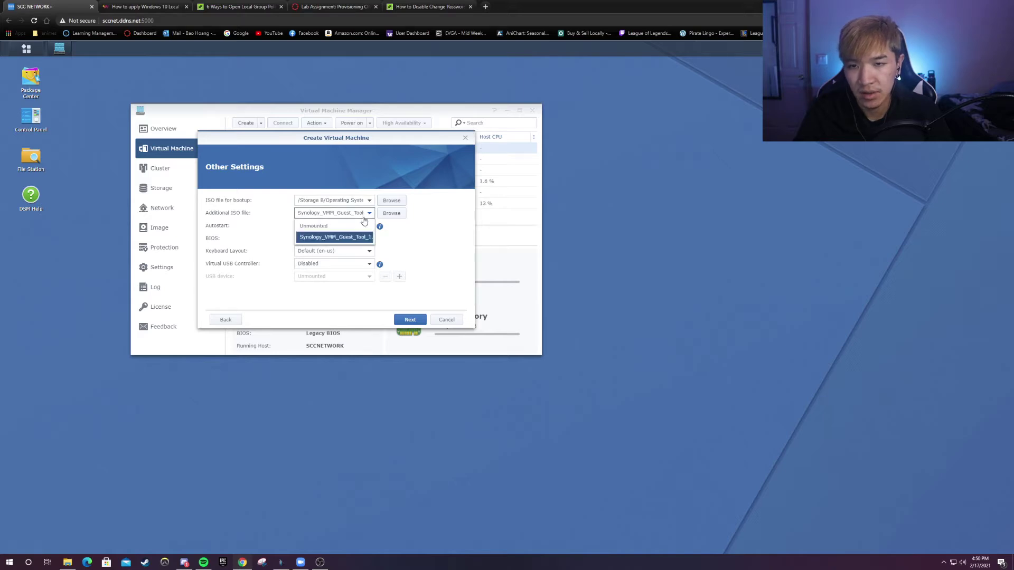
left_click(366, 215)
left_click(370, 213)
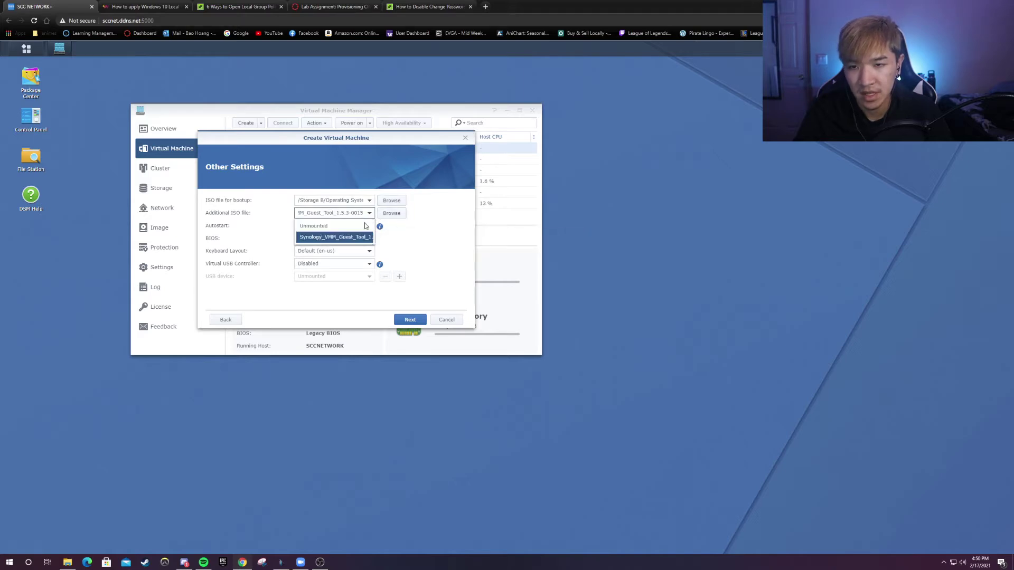
left_click(445, 256)
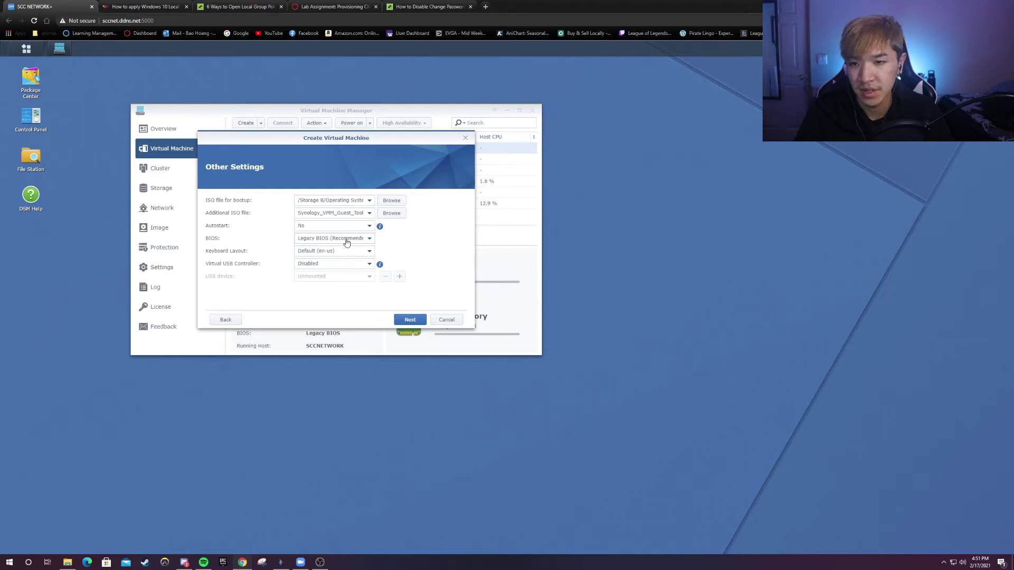
- Allow one local user to control the VM, review the summary and apply
left_click(411, 320)
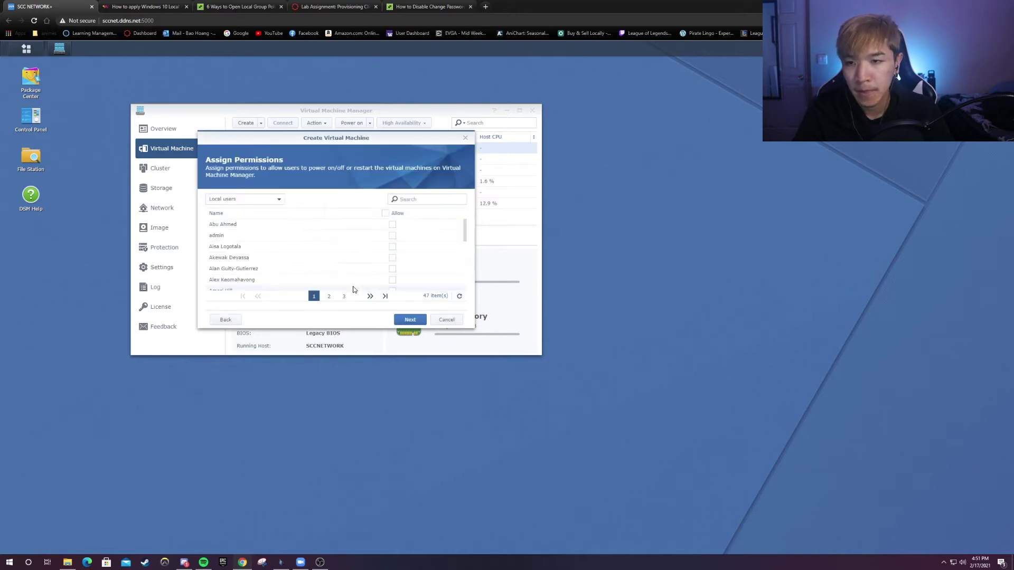
scroll(389, 235, "down", 3)
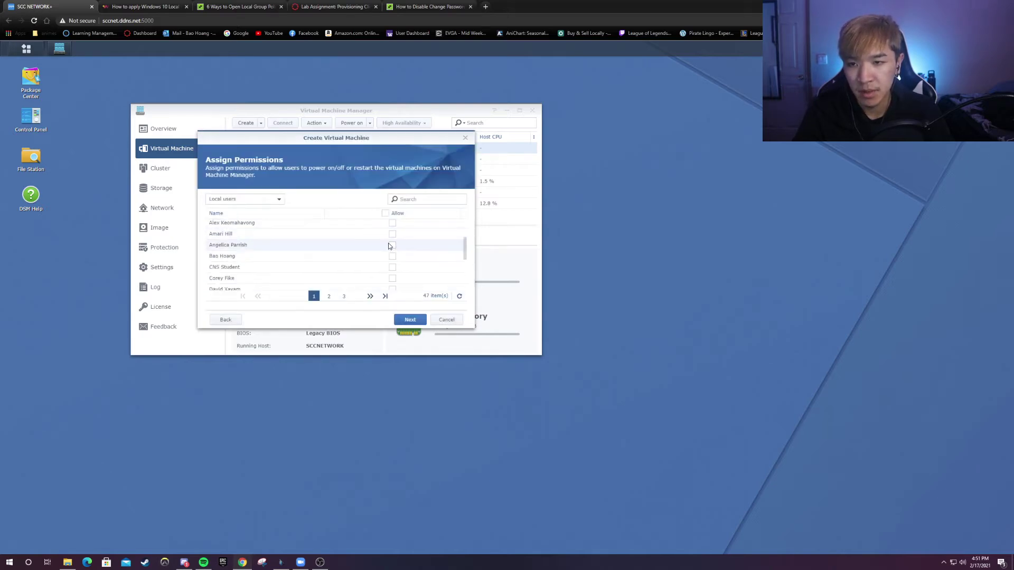
left_click(391, 242)
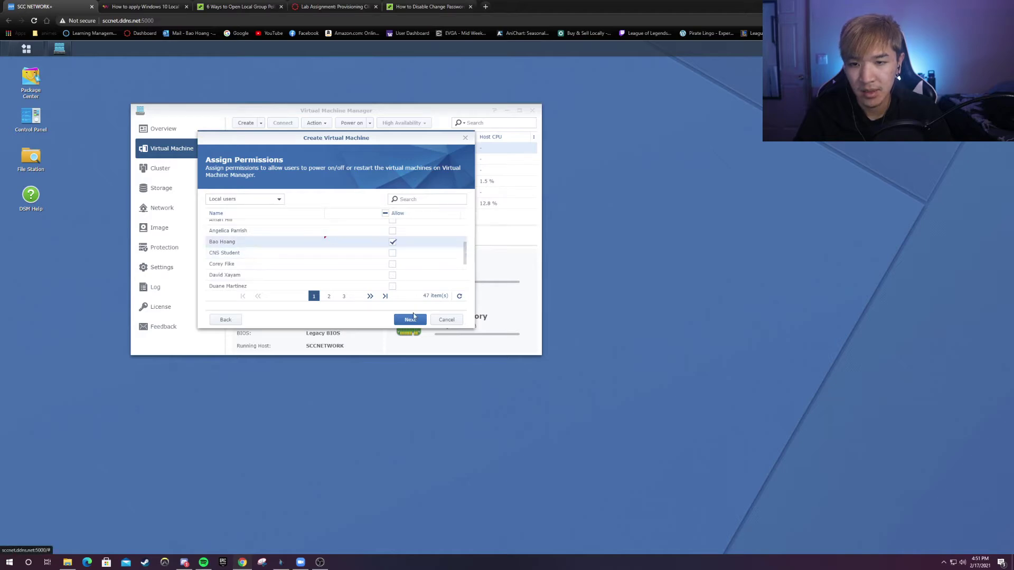
scroll(364, 261, "down", 5)
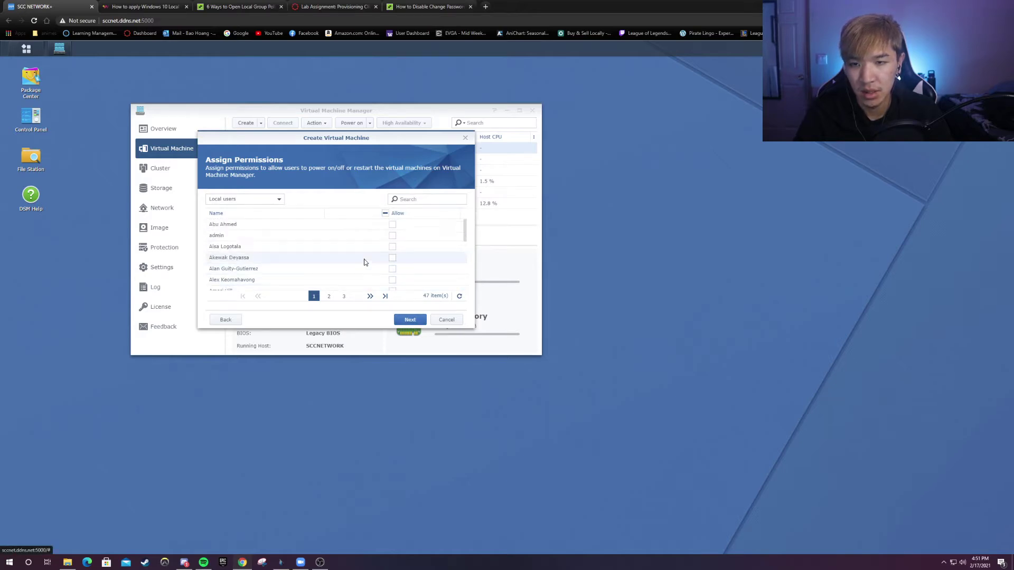
left_click(411, 319)
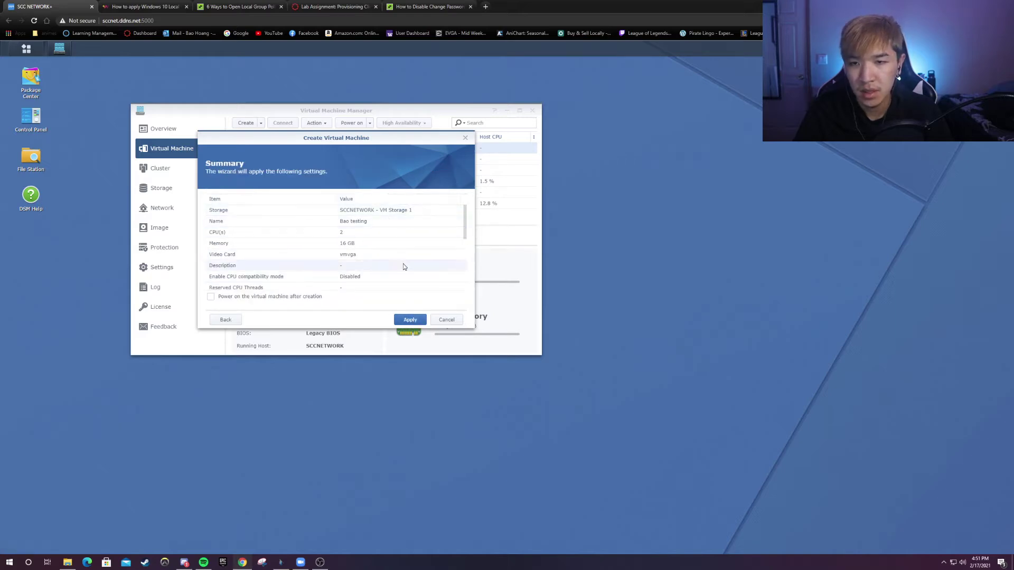
scroll(377, 246, "down", 1)
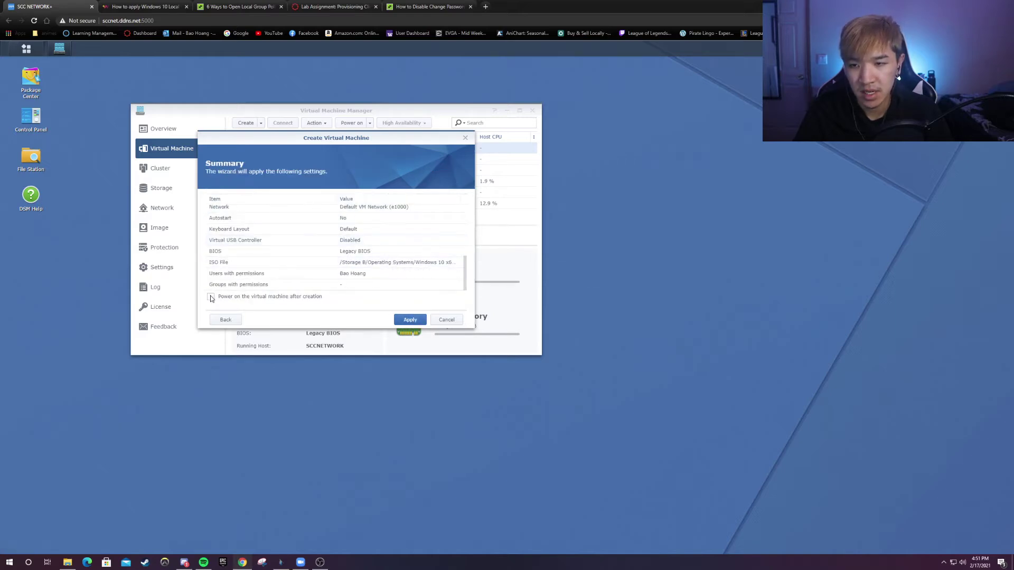
left_click(410, 319)
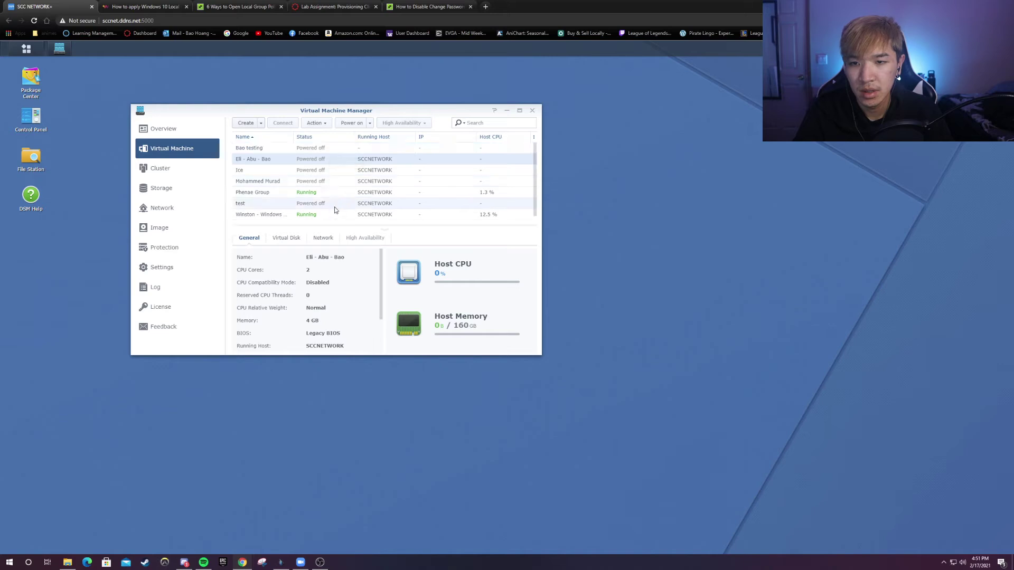
- Power on the new 2-core, 16 GB virtual machine from the list
left_click(321, 150)
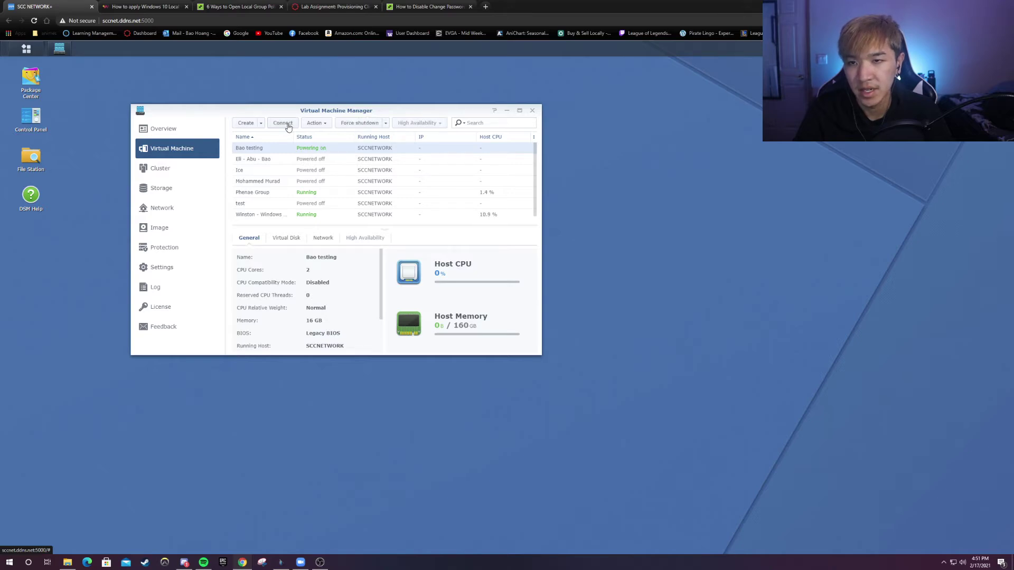
- Connect to the VM console in noVNC and choose 'I don't have a product key'
left_click(286, 123)
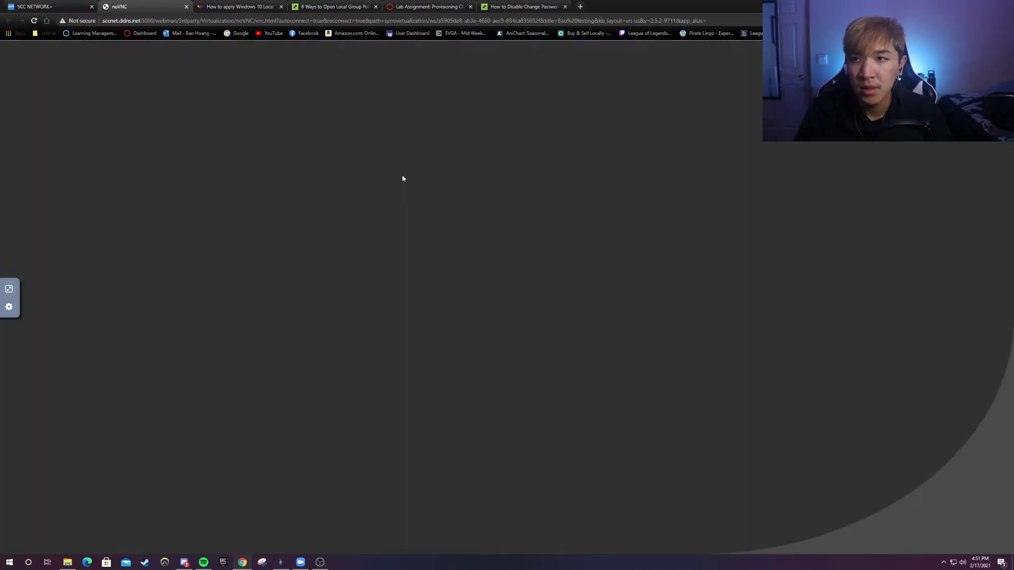
left_click(524, 298)
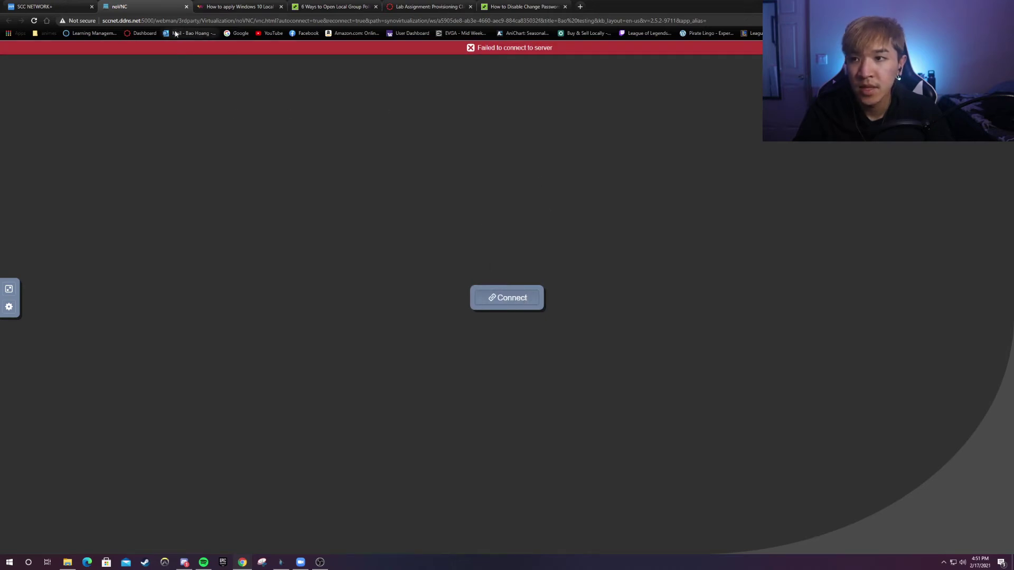
left_click(499, 304)
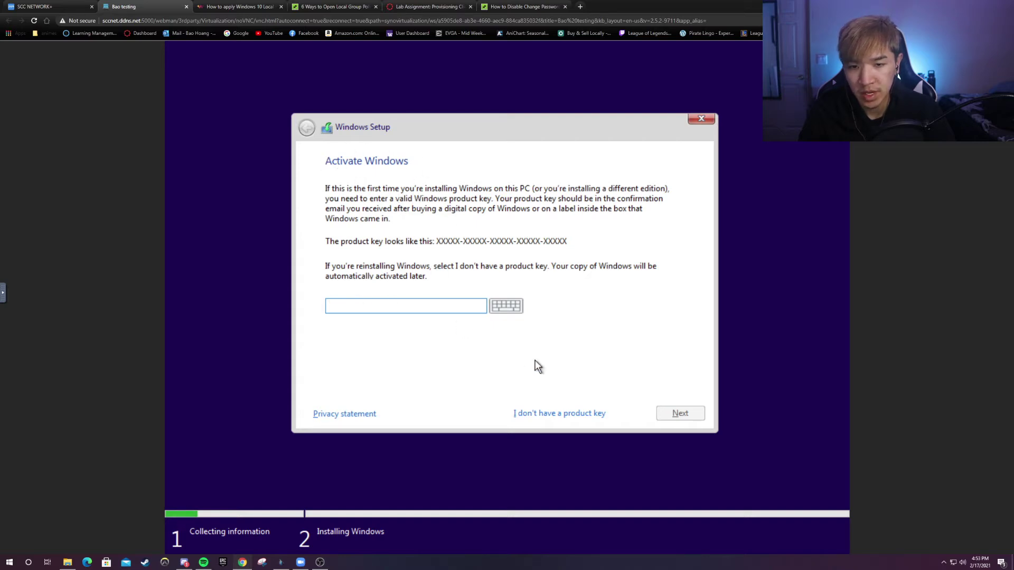
left_click(576, 414)
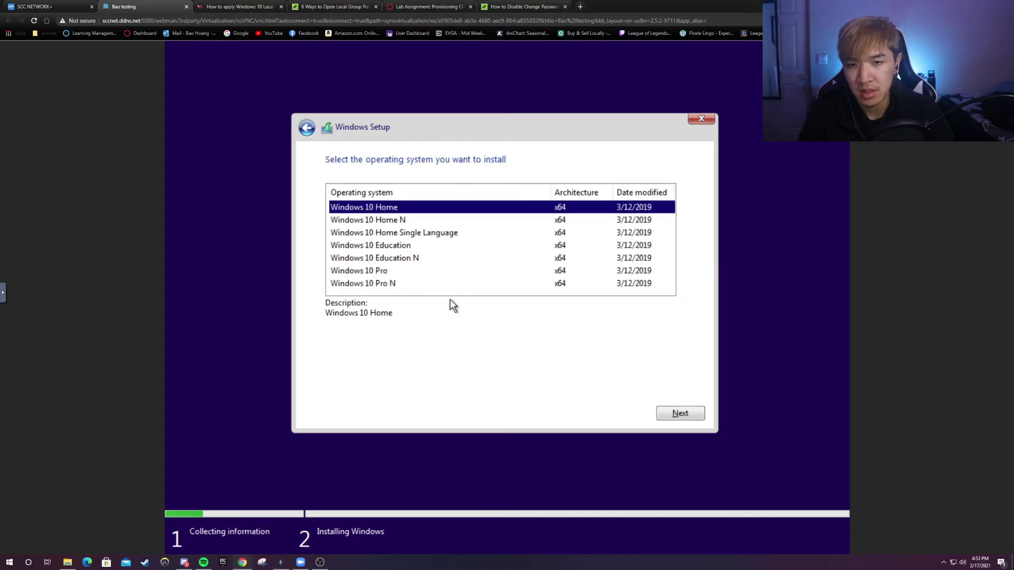
- Select the Windows 10 Pro edition and accept the license terms
left_click(372, 276)
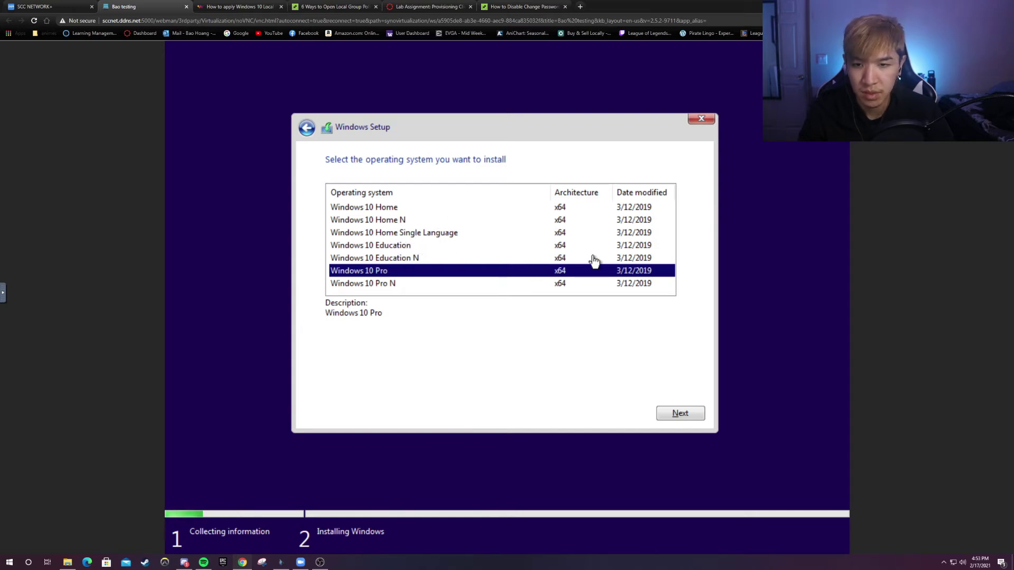
left_click(680, 415)
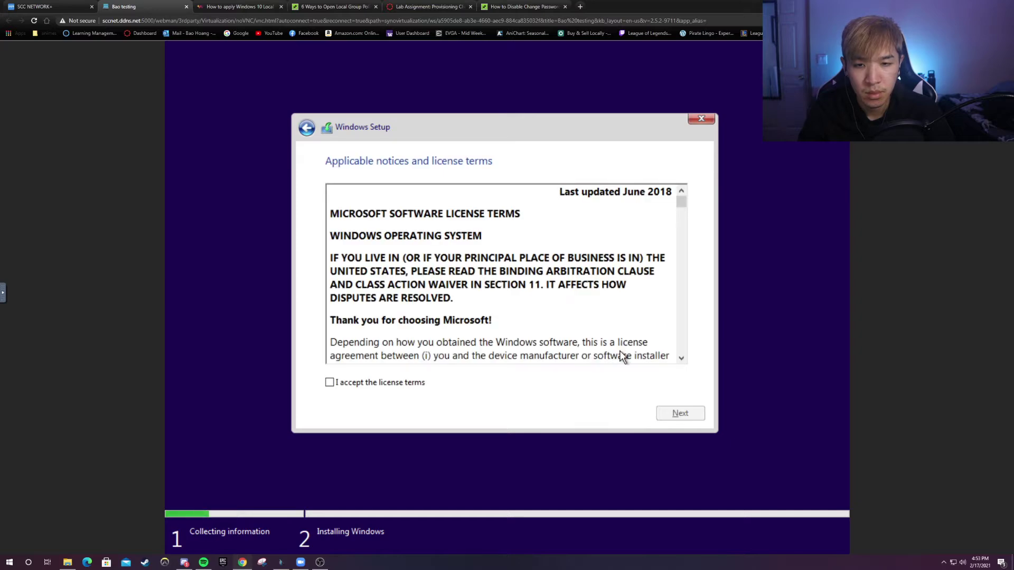
scroll(540, 305, "down", 15)
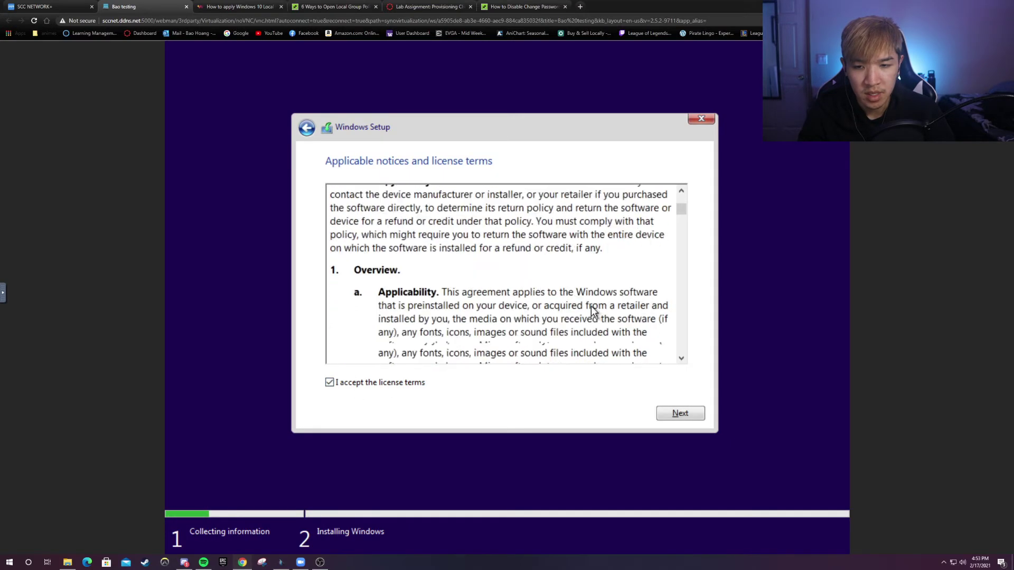
left_click(681, 413)
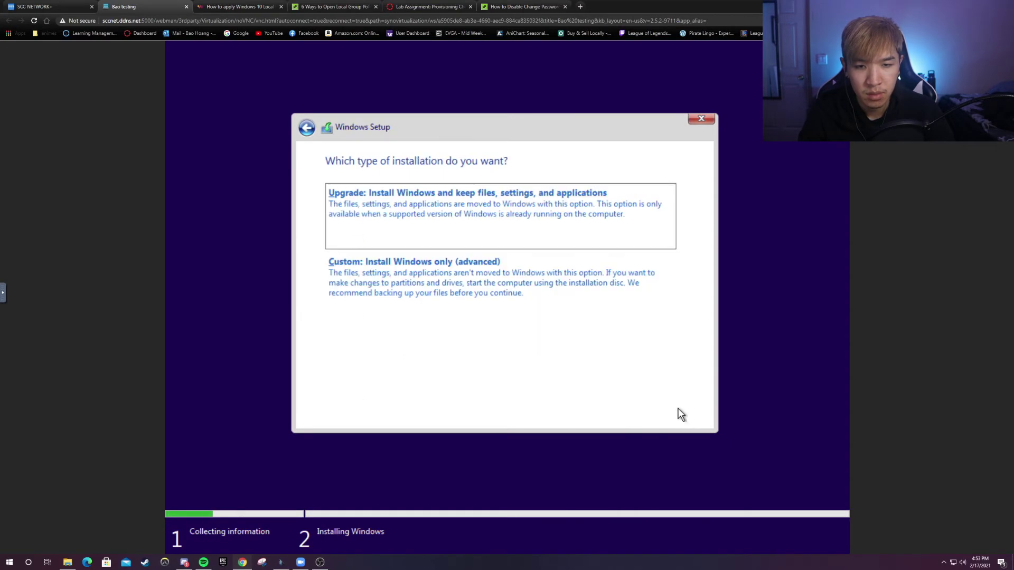
- Pick 'Custom: Install Windows only' and install onto Drive 0's 50 GB unallocated space
left_click(404, 268)
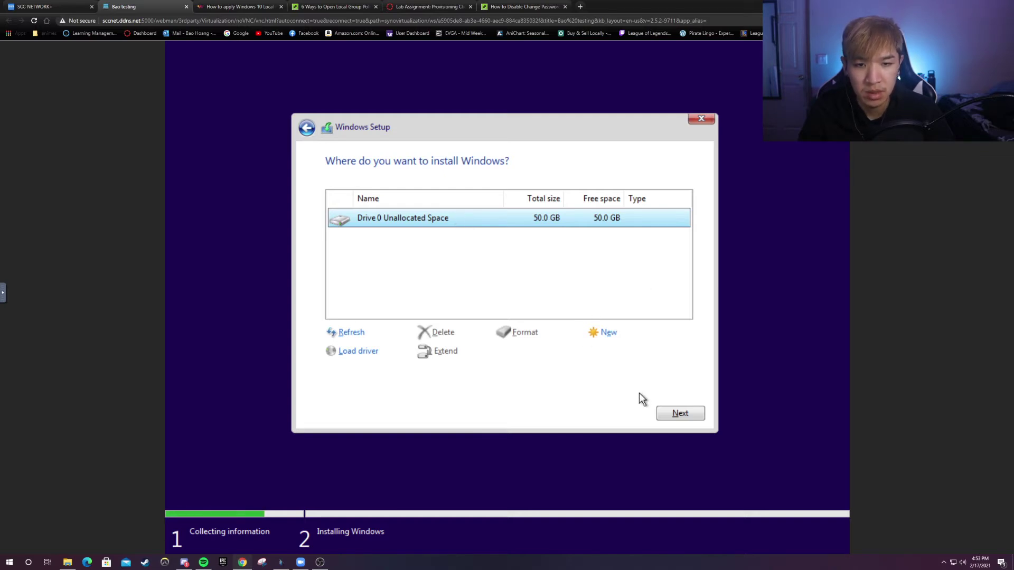
left_click(681, 416)
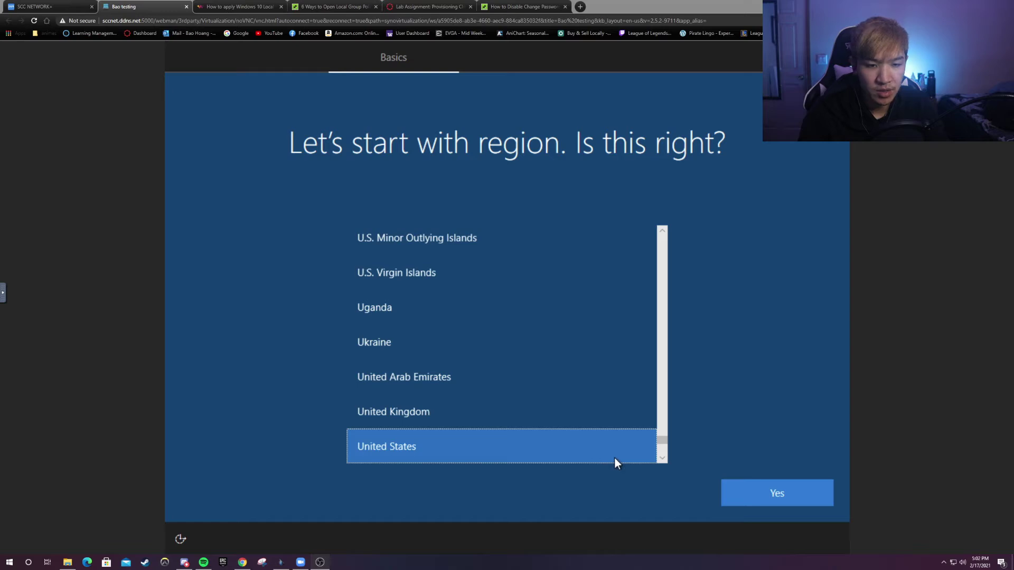
- Confirm United States region and US keyboard layout, skipping a second layout
left_click(758, 490)
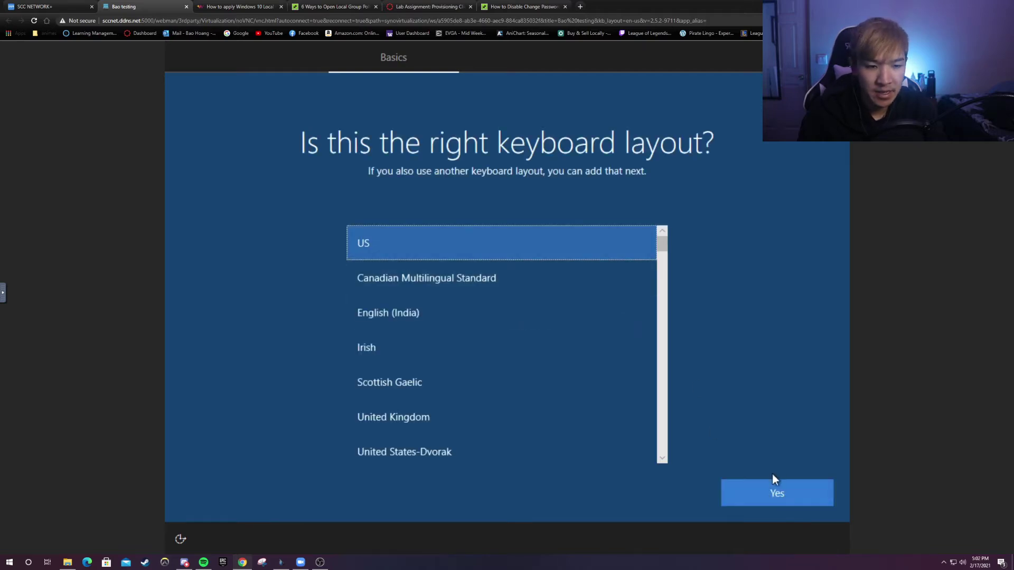
left_click(771, 487)
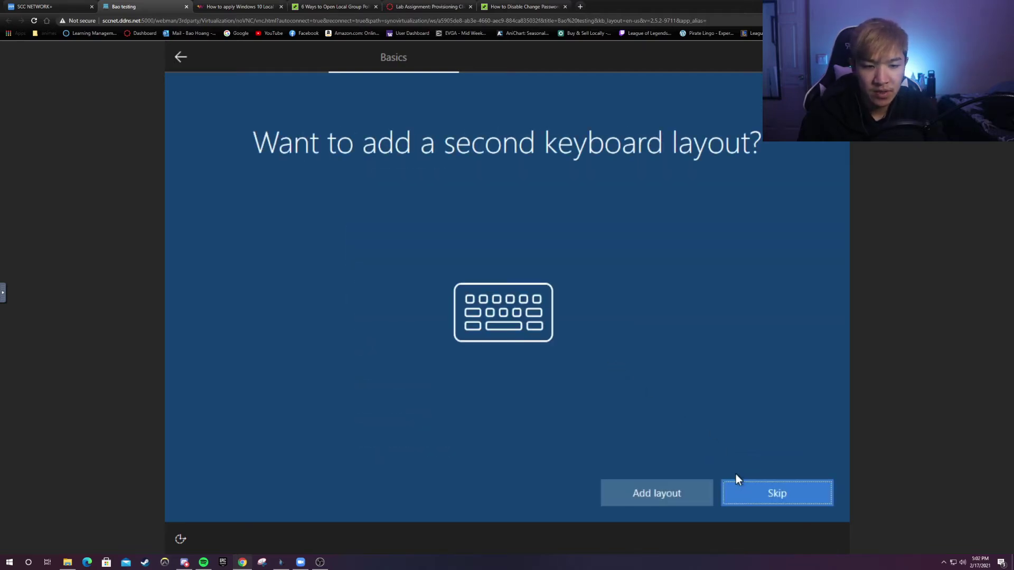
left_click(759, 489)
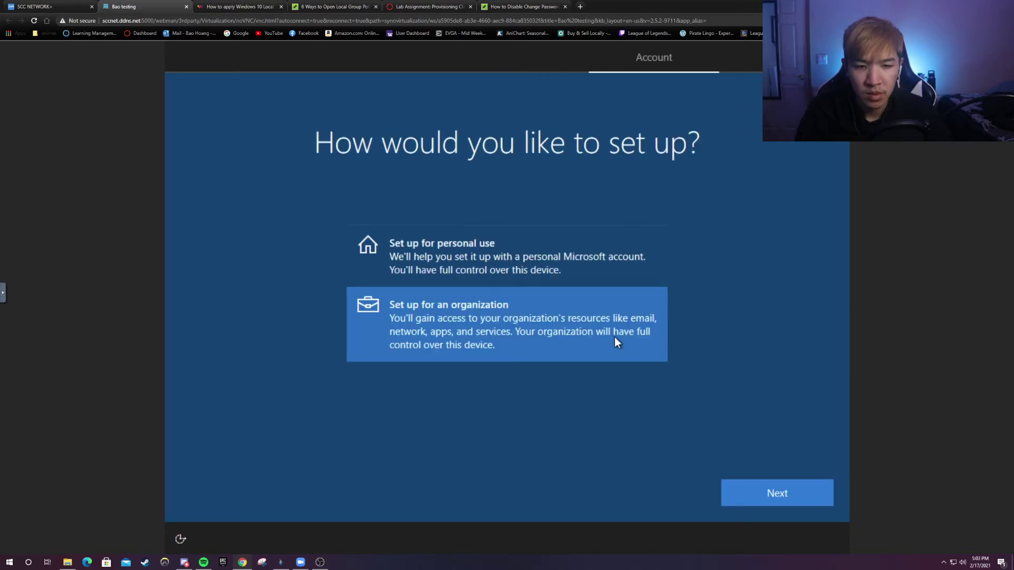
- Choose setup for an organization, then switch to domain join for a local account
left_click(755, 493)
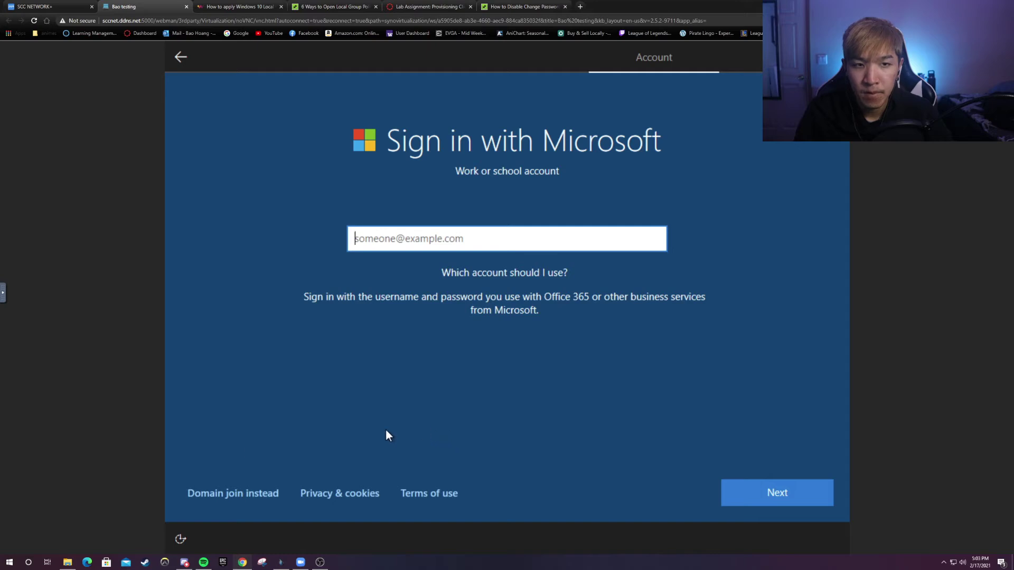
left_click(227, 486)
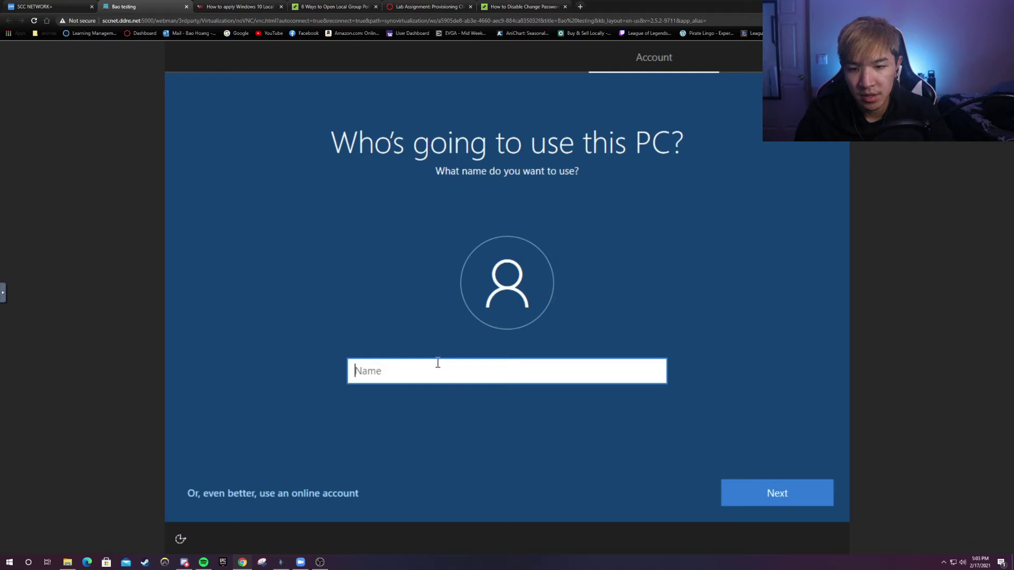
- Enter the local account's user name, then a password for it
type("Bao")
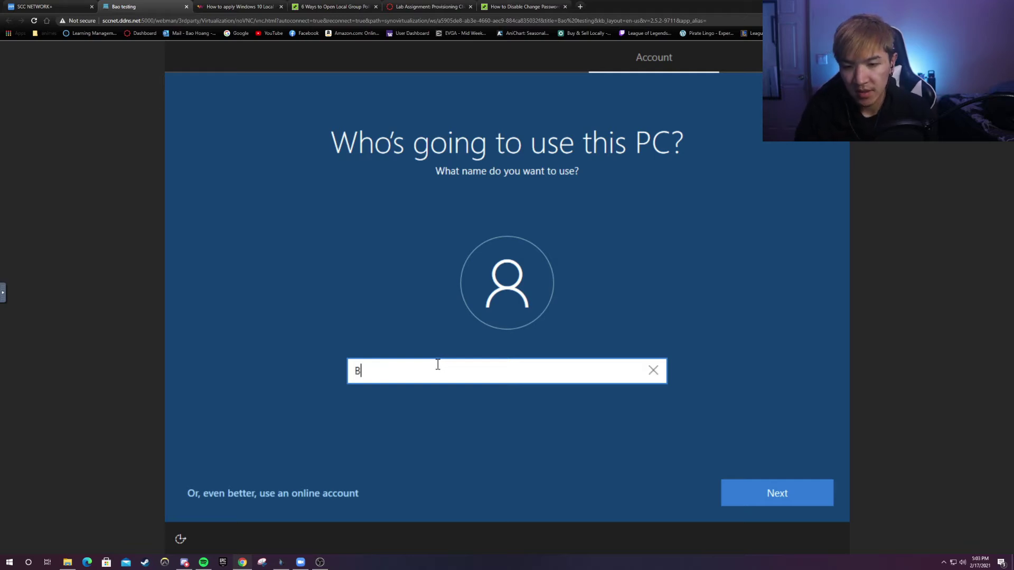
left_click(739, 491)
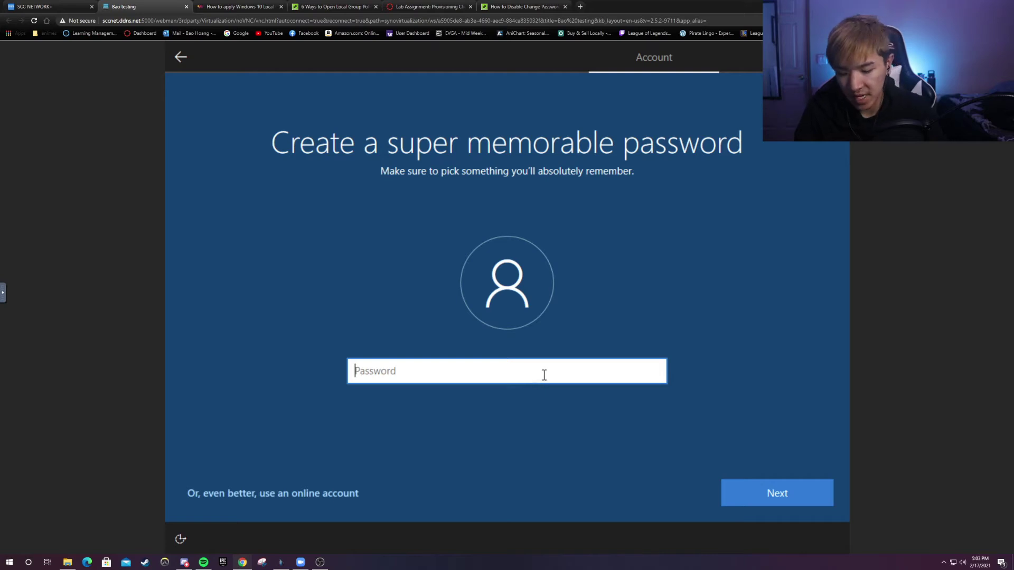
type("•••••••")
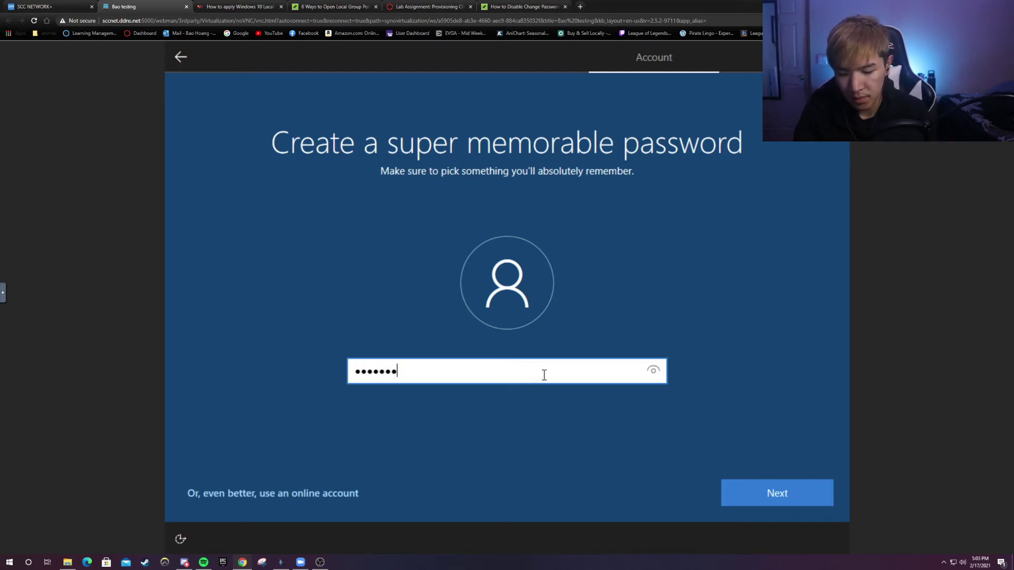
left_click(729, 483)
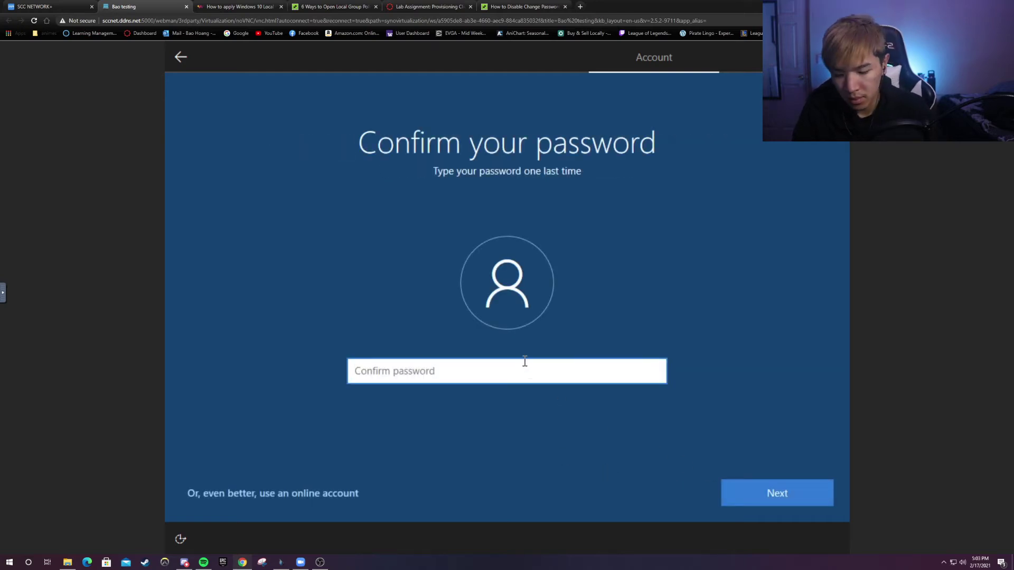
- Retype the password to confirm it, fixing a typo along the way
type("•••••")
key("BackSpace")
type("••••")
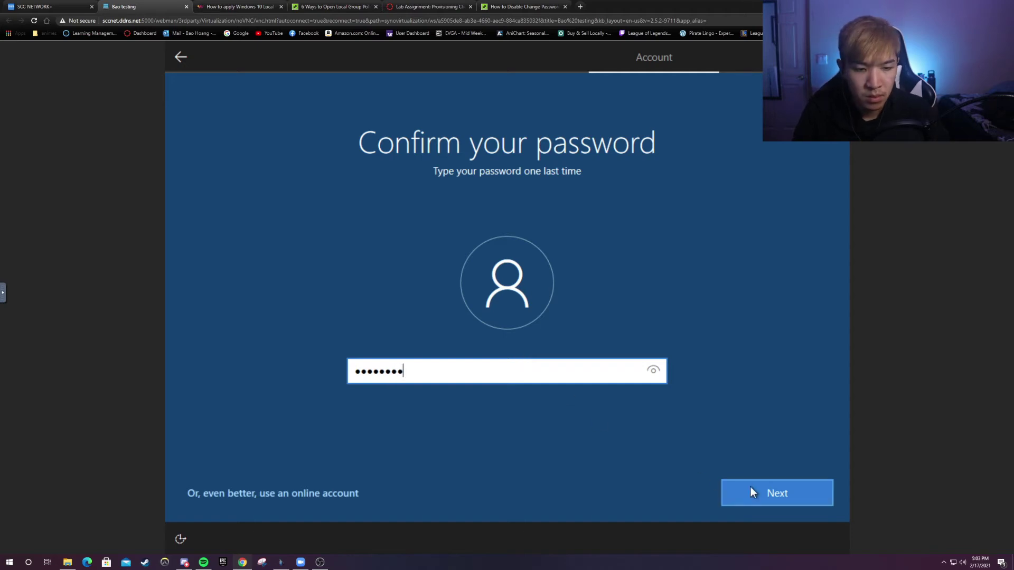
left_click(750, 487)
left_click(509, 394)
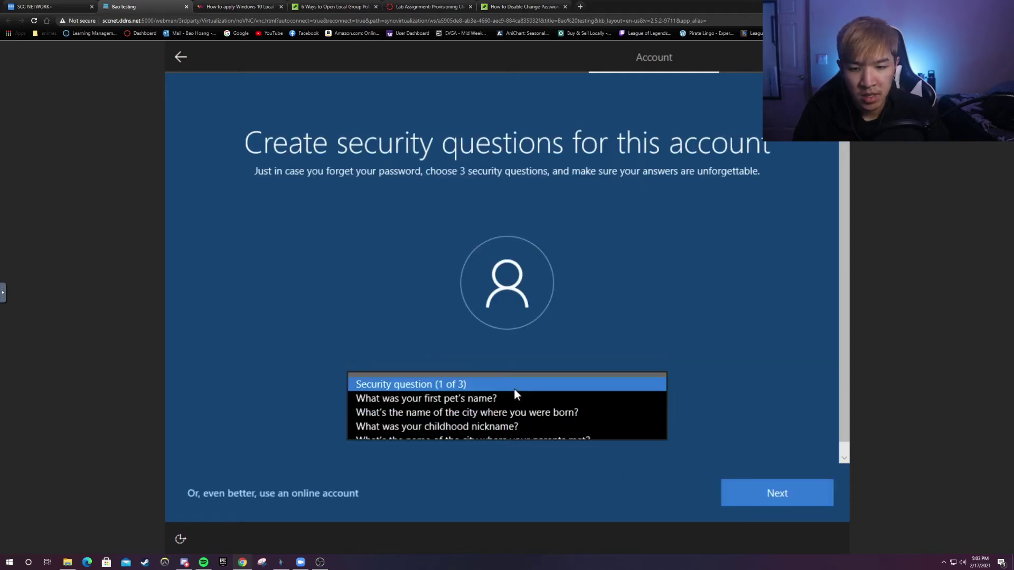
- Answer the first security question, about the first pet's name
left_click(505, 400)
left_click(482, 422)
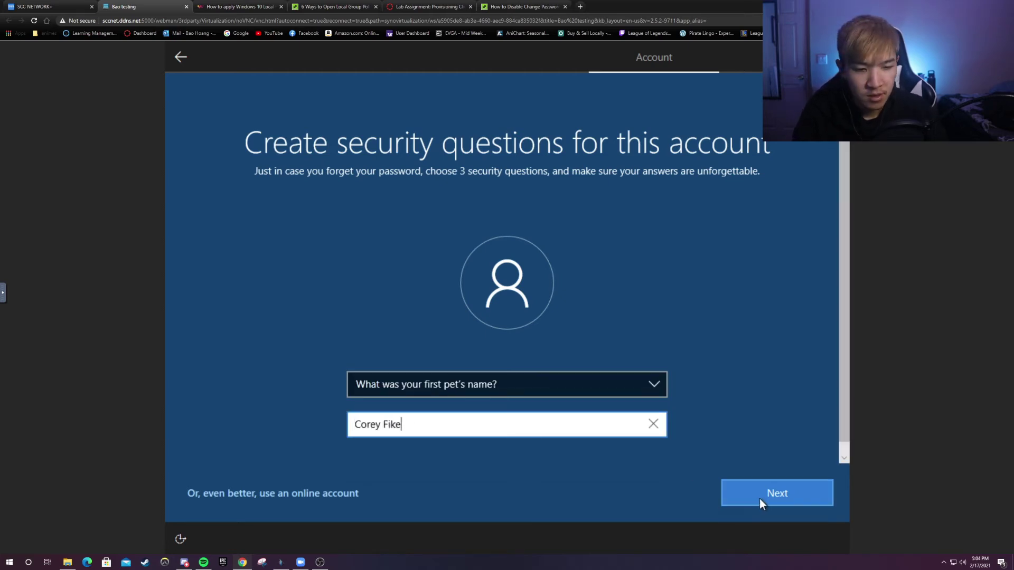
left_click(761, 498)
- Answer the second security question, about the childhood nickname
left_click(549, 388)
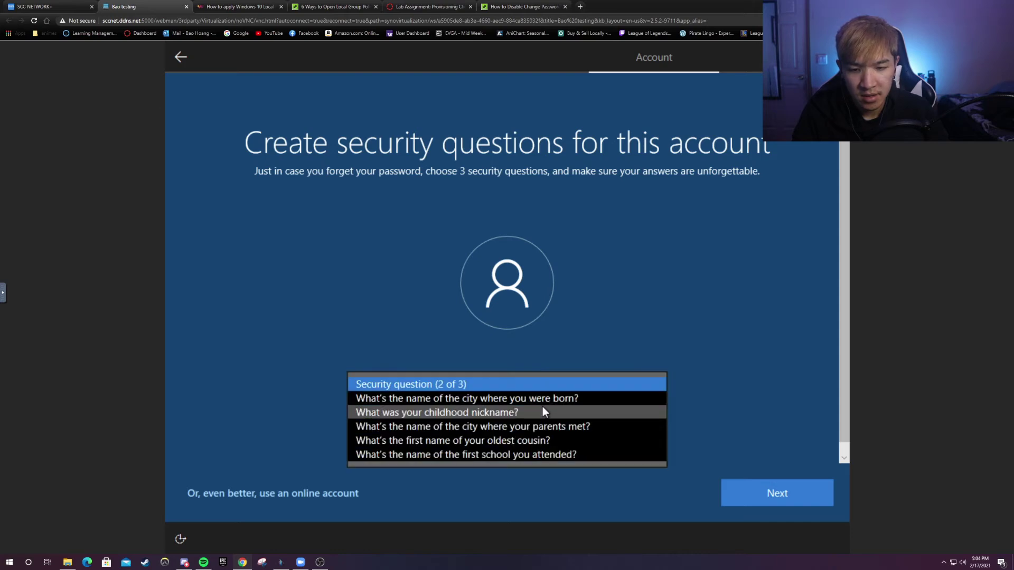
left_click(547, 410)
left_click(504, 421)
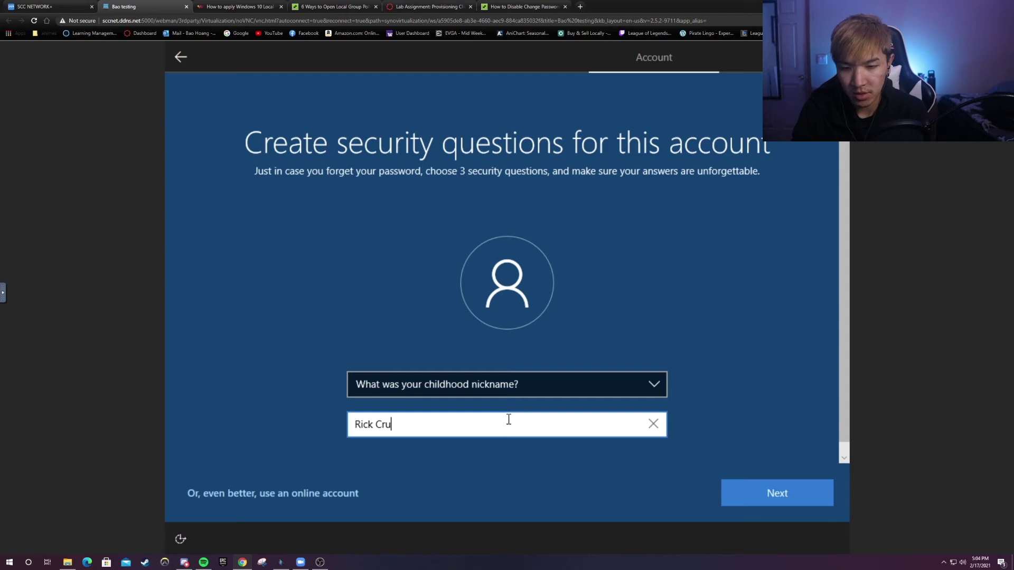
left_click(819, 500)
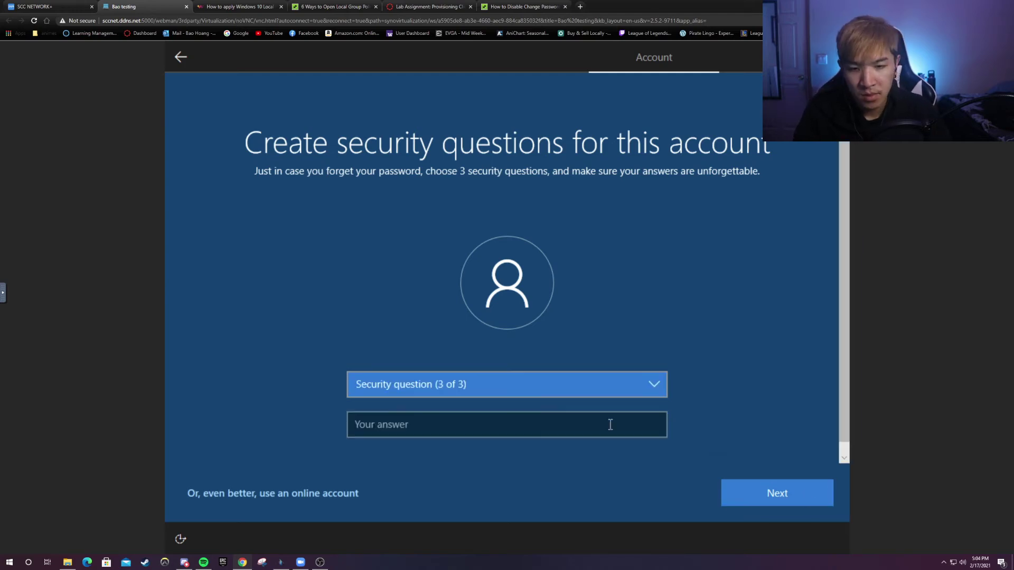
- Answer the third security question, about the first school, correcting typos
left_click(533, 389)
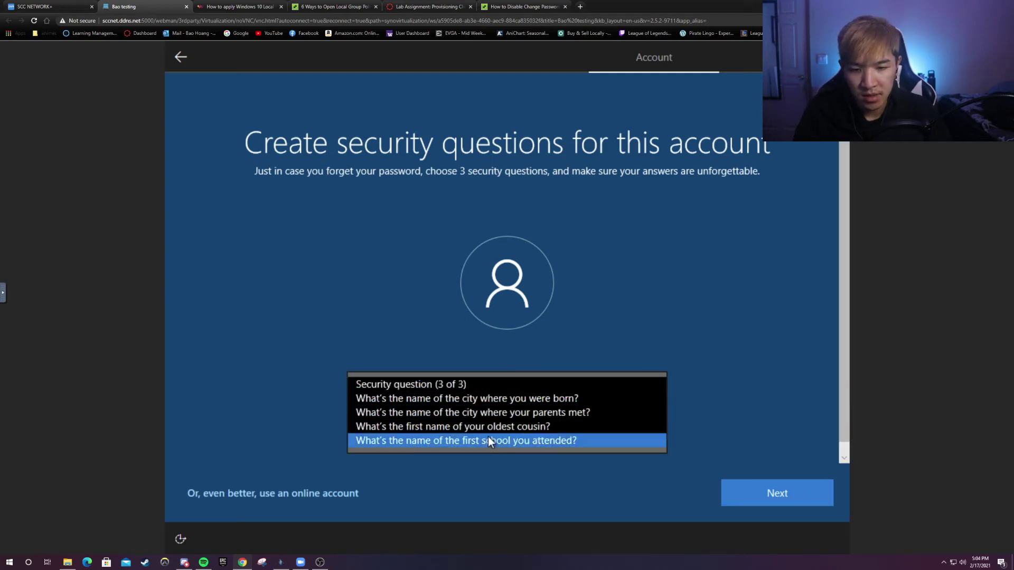
left_click(488, 441)
left_click(510, 428)
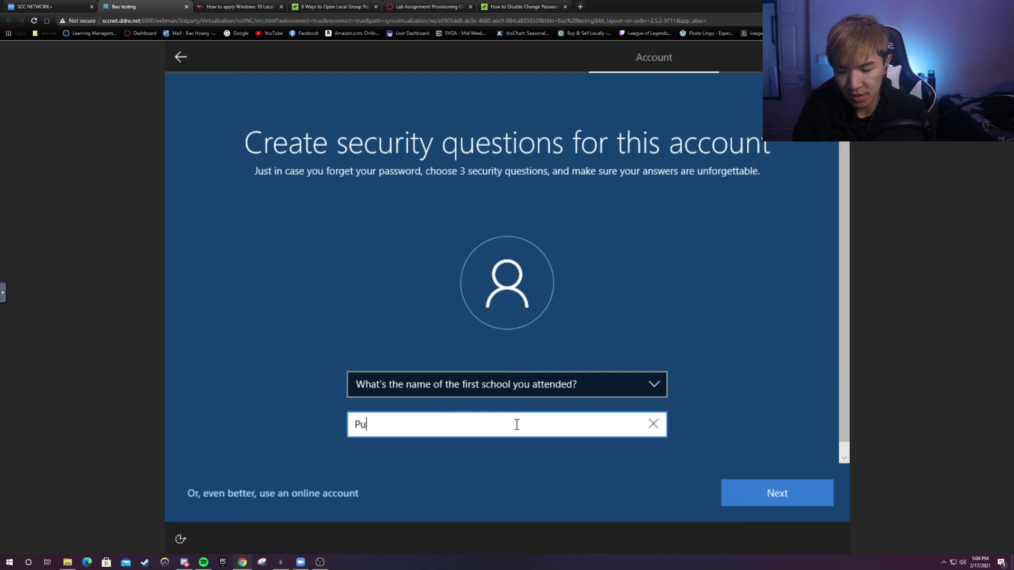
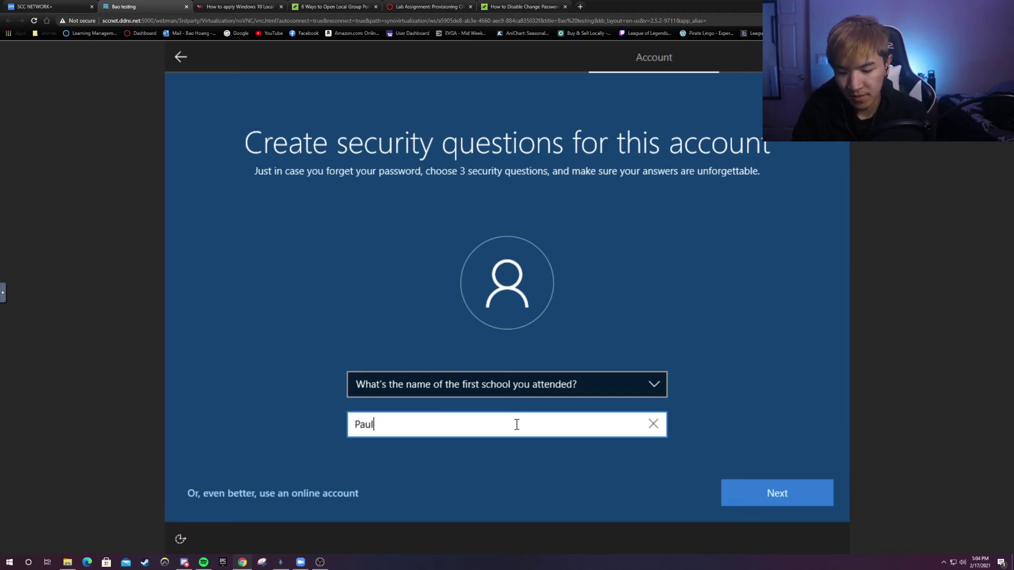
left_click(742, 486)
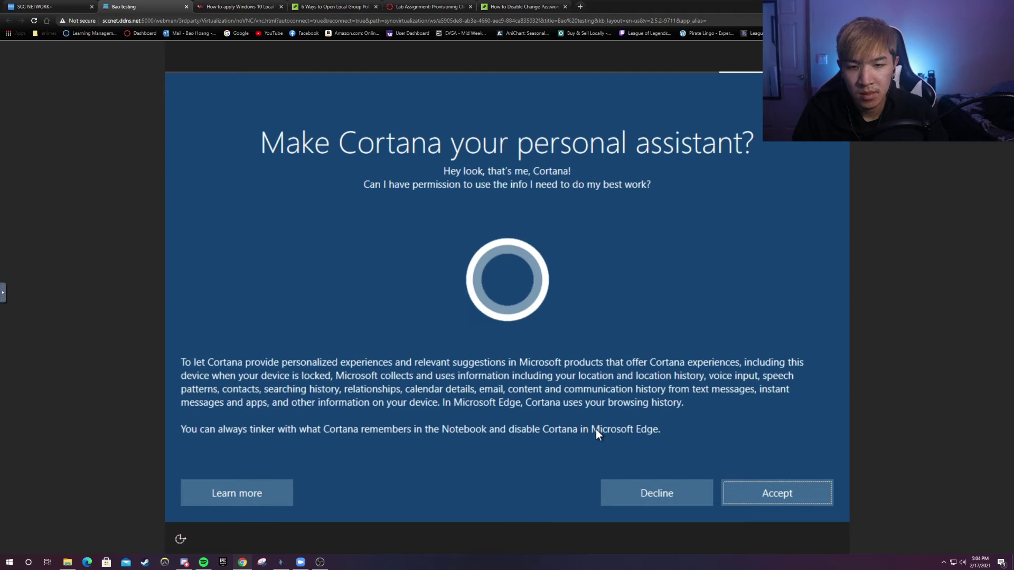
- Decline Cortana, allow activity history, and accept the default privacy settings
left_click(656, 494)
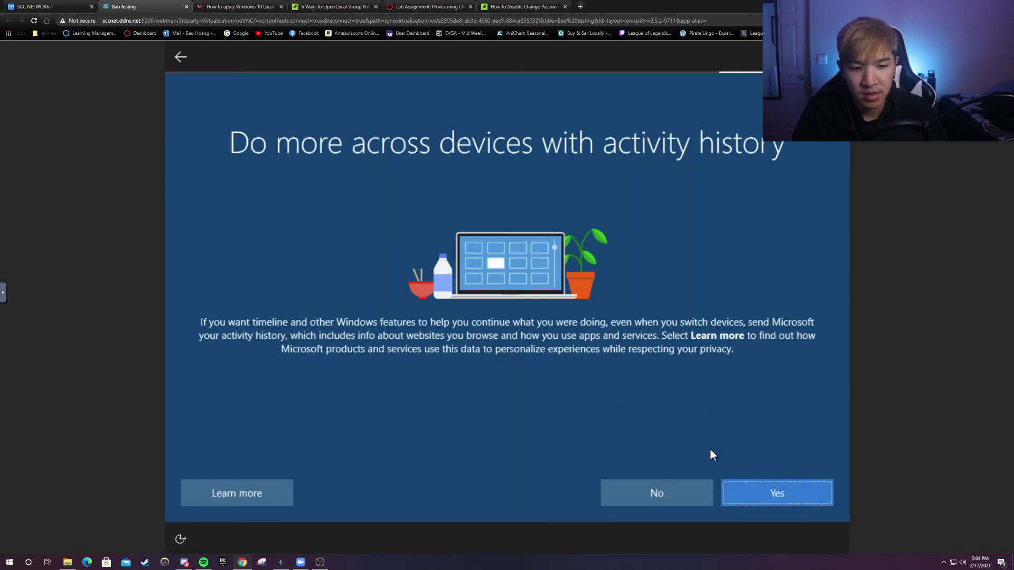
left_click(759, 490)
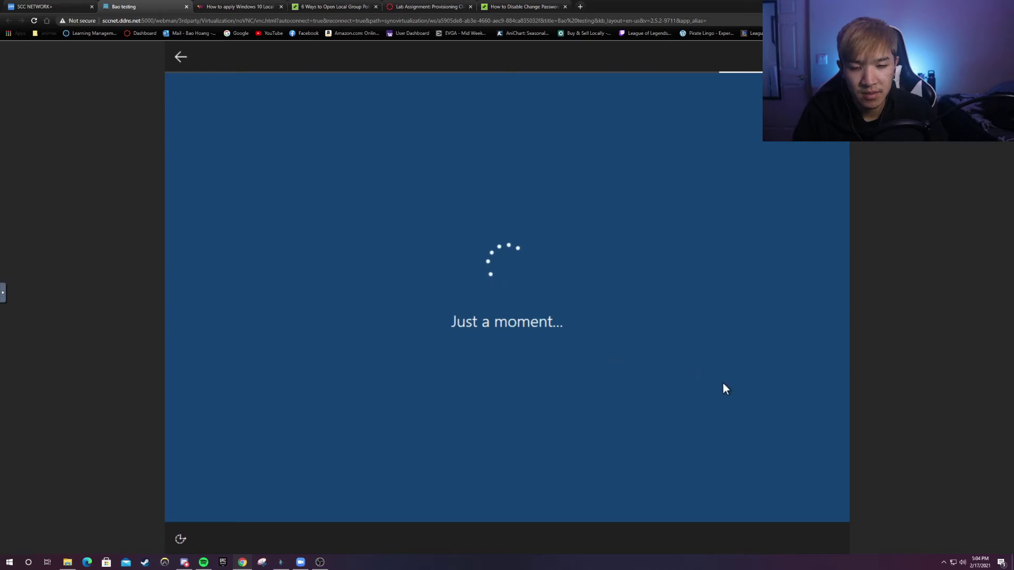
scroll(718, 347, "down", 3)
scroll(523, 330, "up", 3)
scroll(547, 332, "down", 1)
scroll(547, 332, "down", 3)
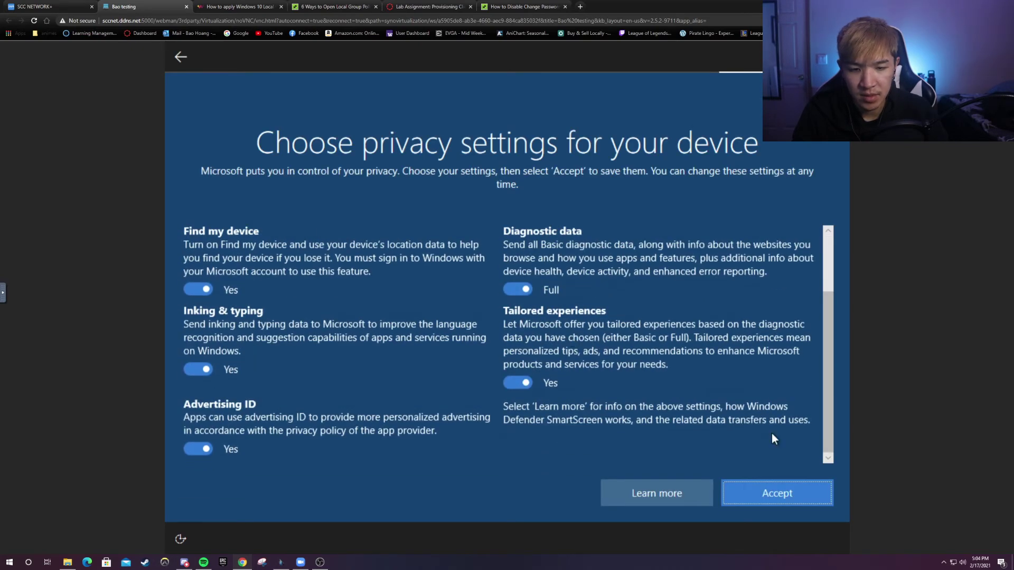
left_click(756, 498)
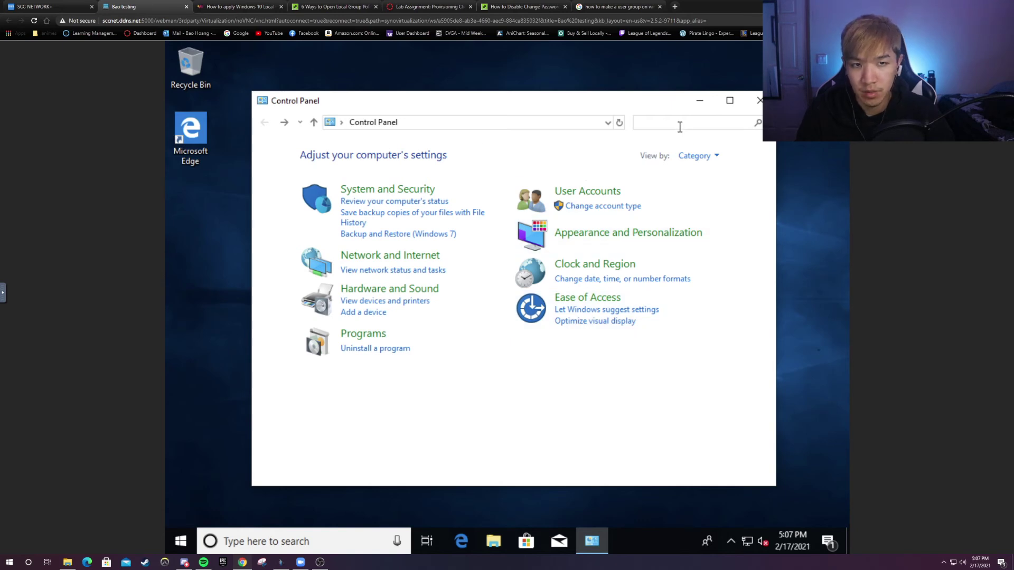
- Search Control Panel for 'computer manag', launch Computer Management, and expand Local Users and Groups
type("computer")
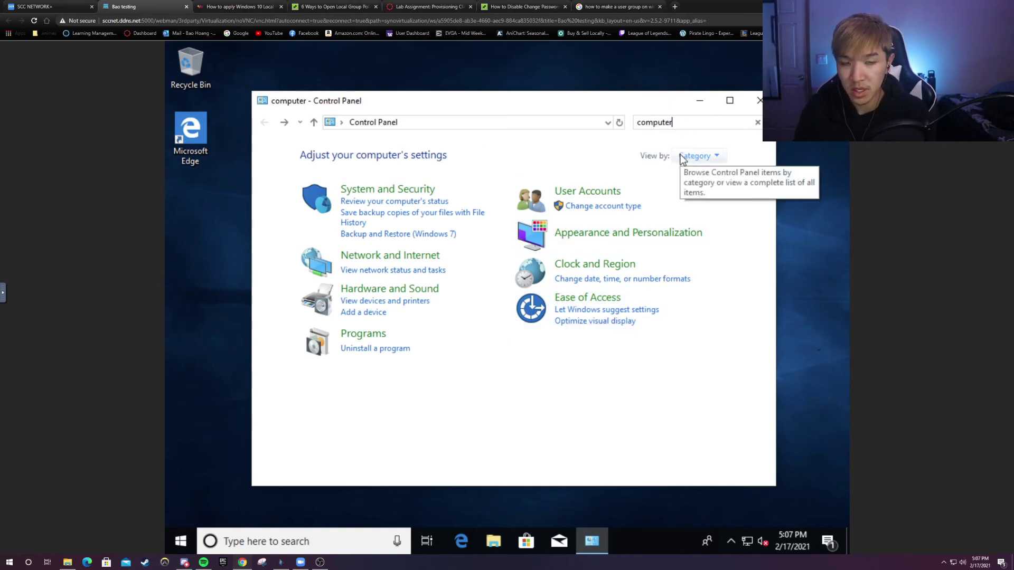
type(" man")
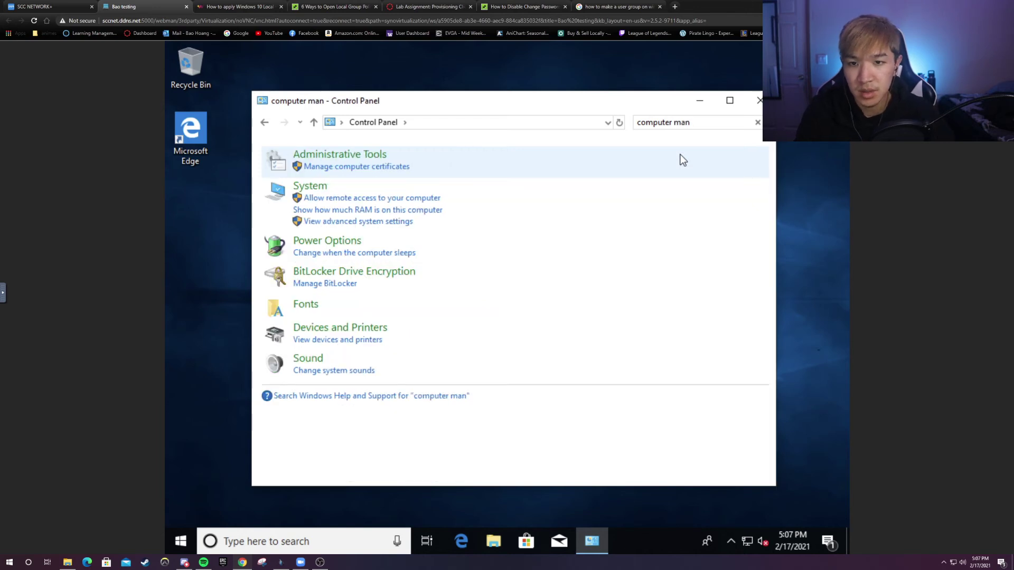
type("ag")
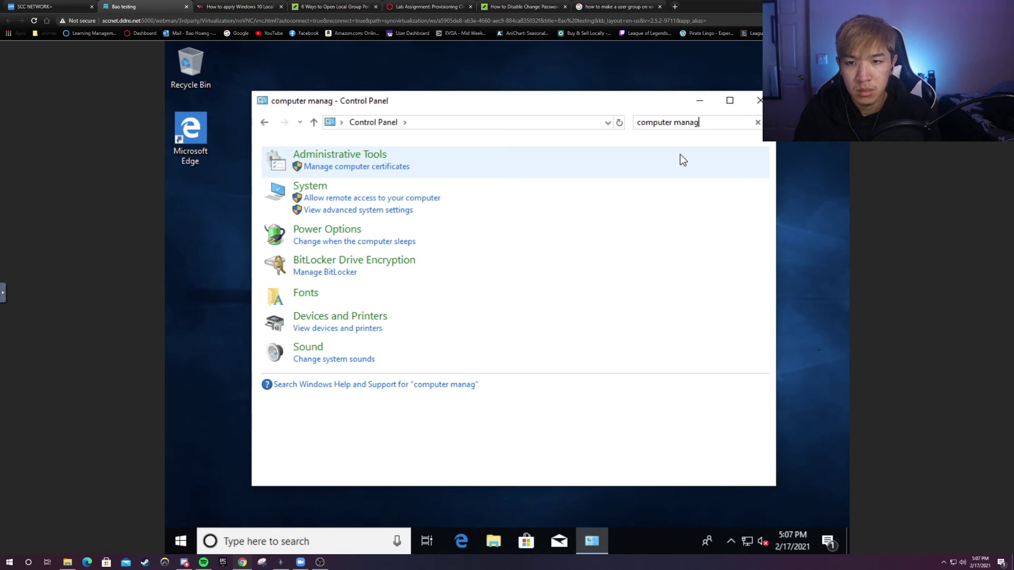
left_click(382, 158)
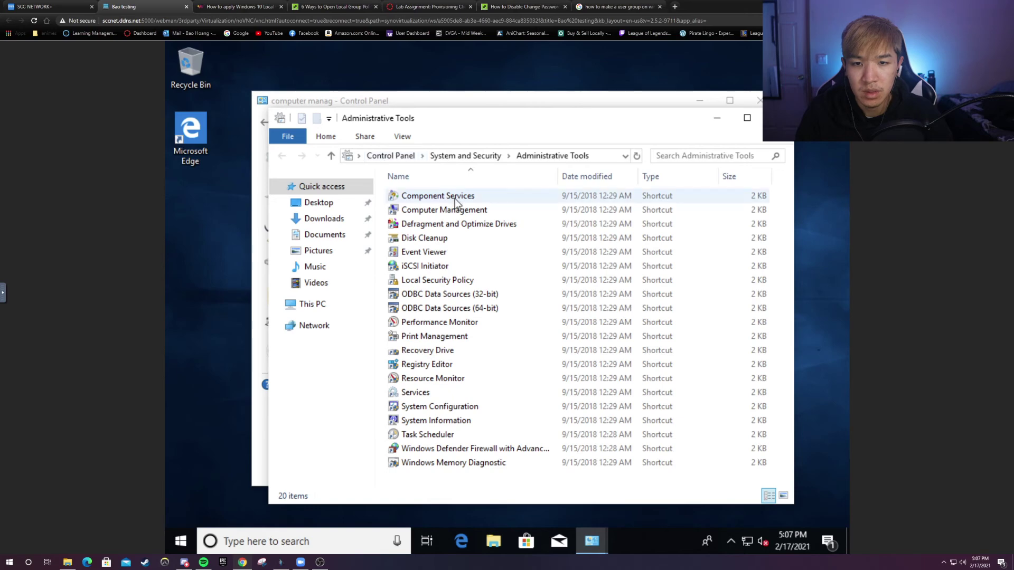
left_click(455, 206)
double_click(454, 209)
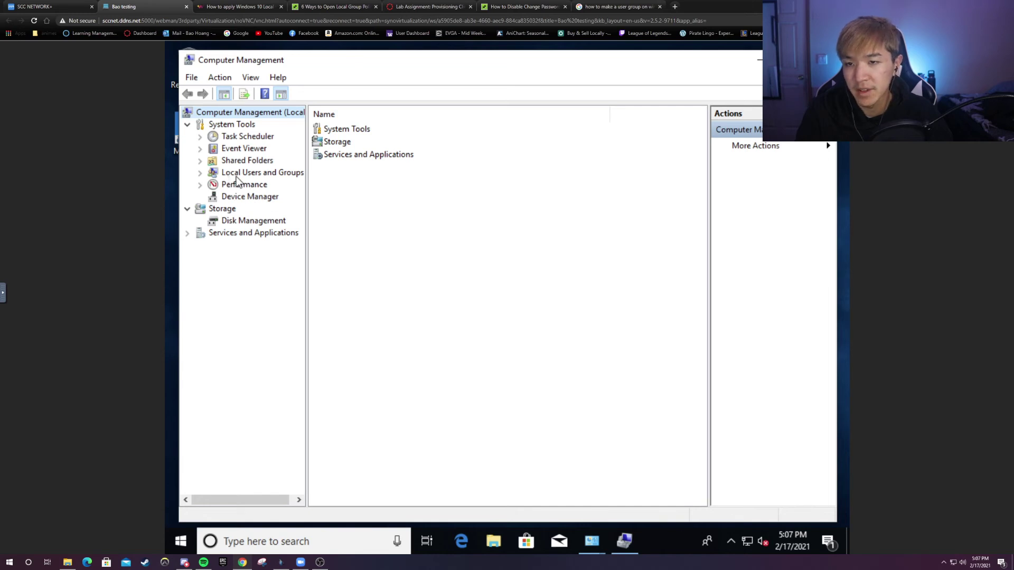
left_click(200, 174)
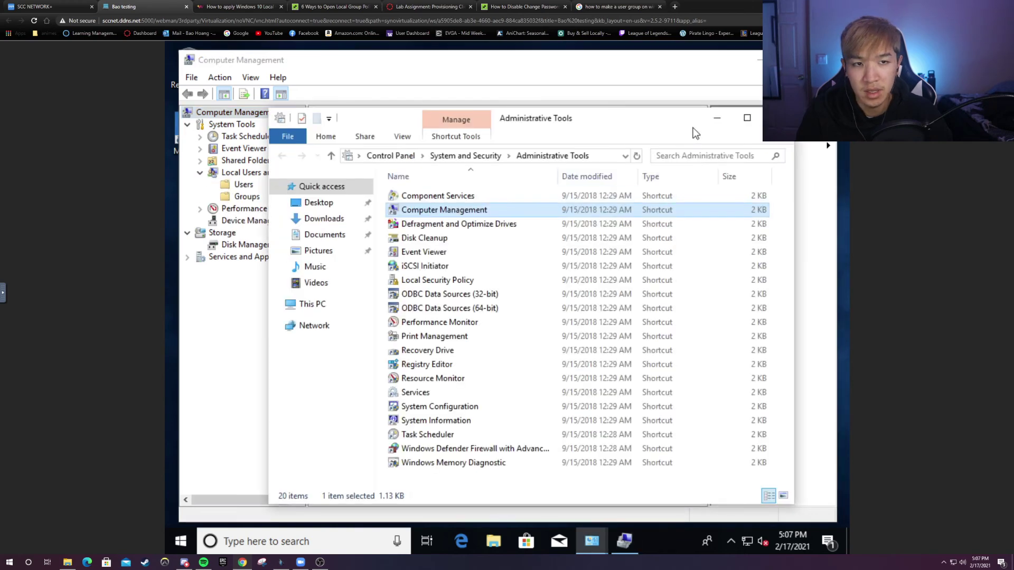
- Minimize Administrative Tools, check the Users list, then display the Groups list
left_click(707, 121)
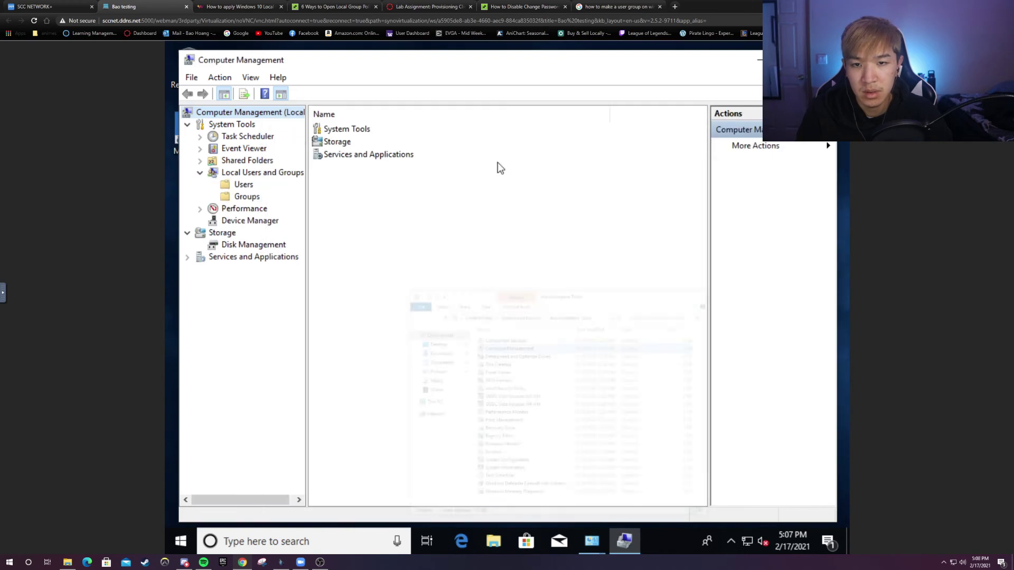
left_click(248, 198)
left_click(245, 188)
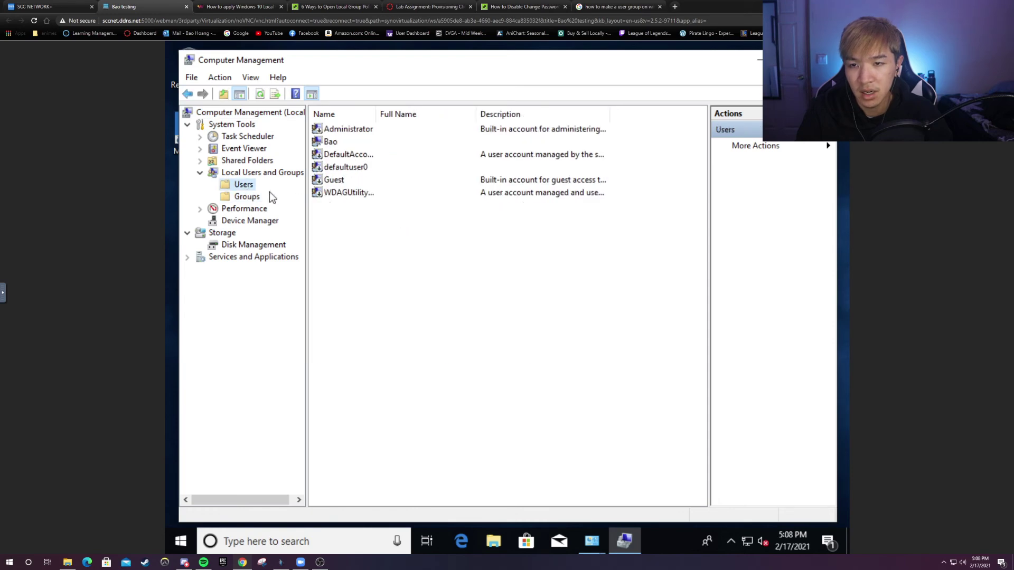
left_click(254, 201)
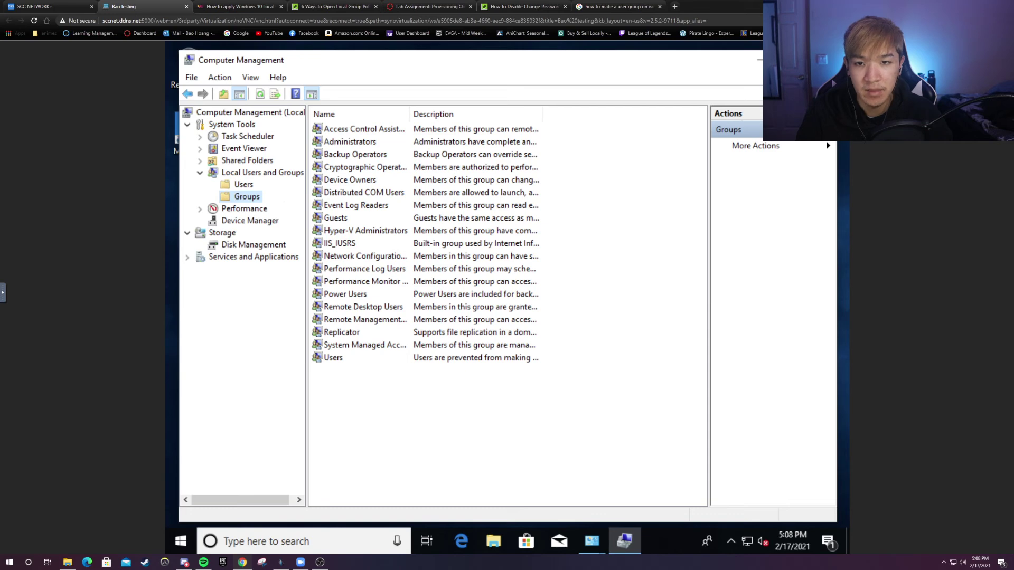
- Close Computer Management and search Control Panel for 'group pol' to edit group policy
left_click(821, 60)
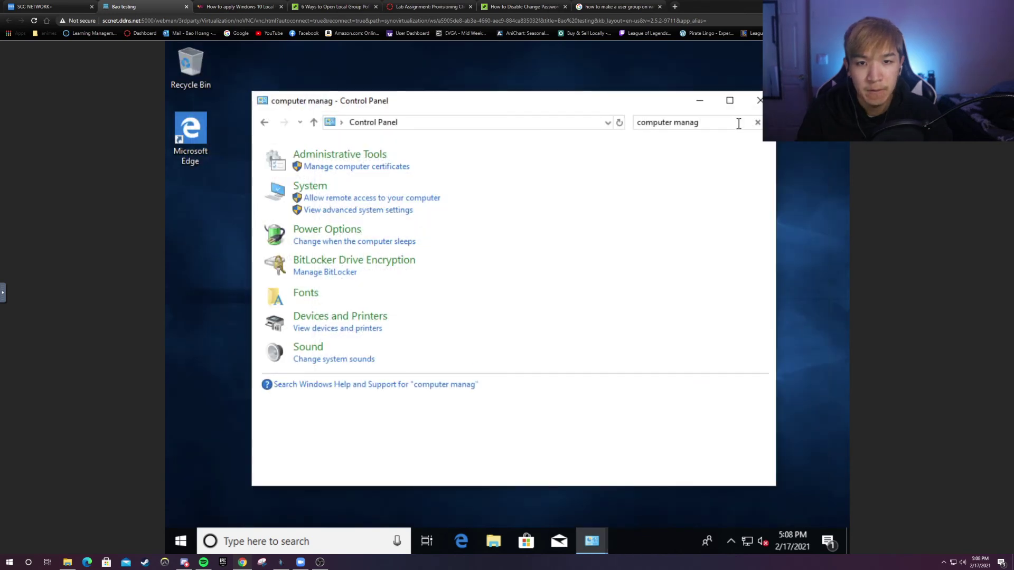
left_click(719, 125)
left_click(758, 122)
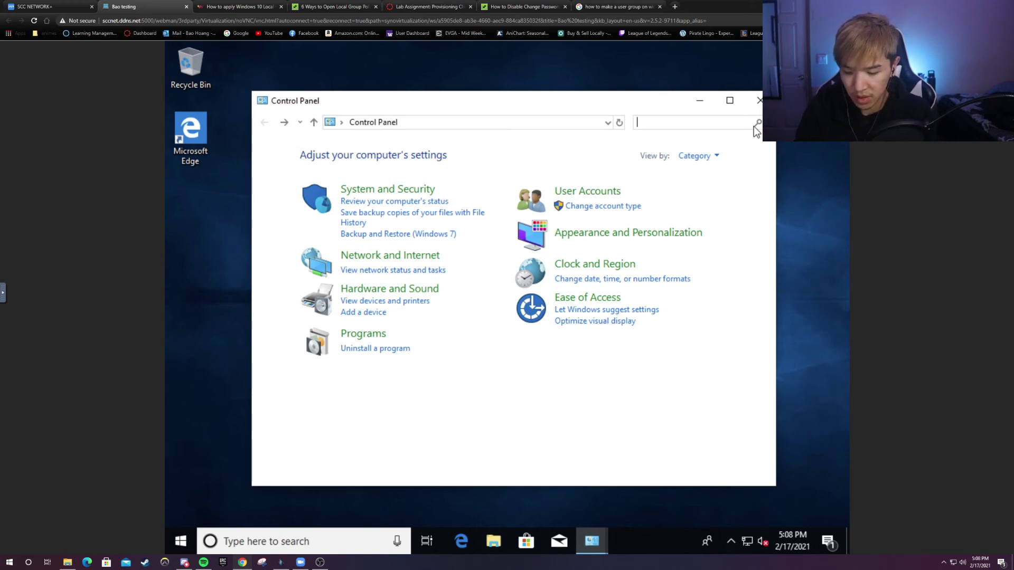
type("group pol")
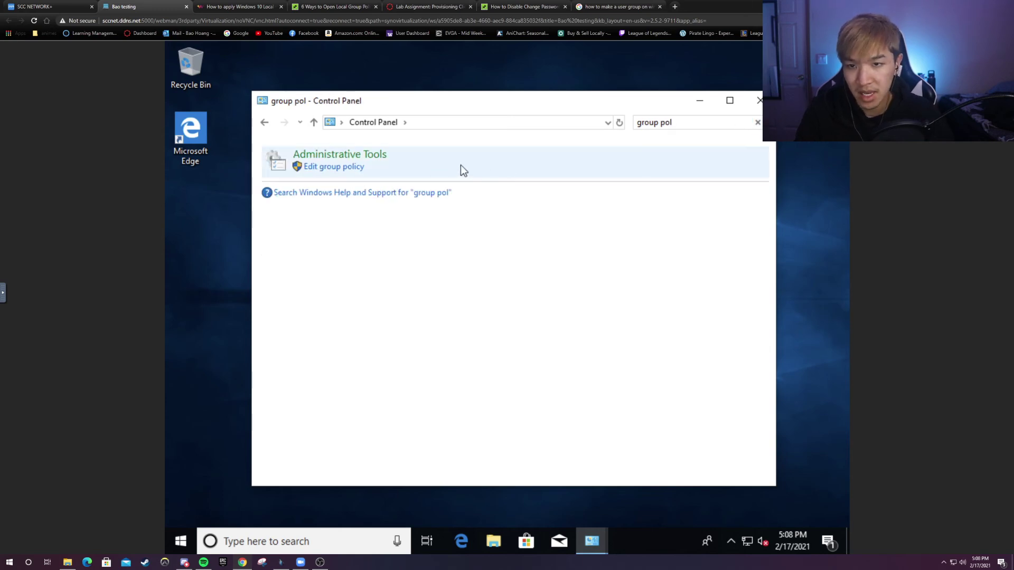
left_click(364, 172)
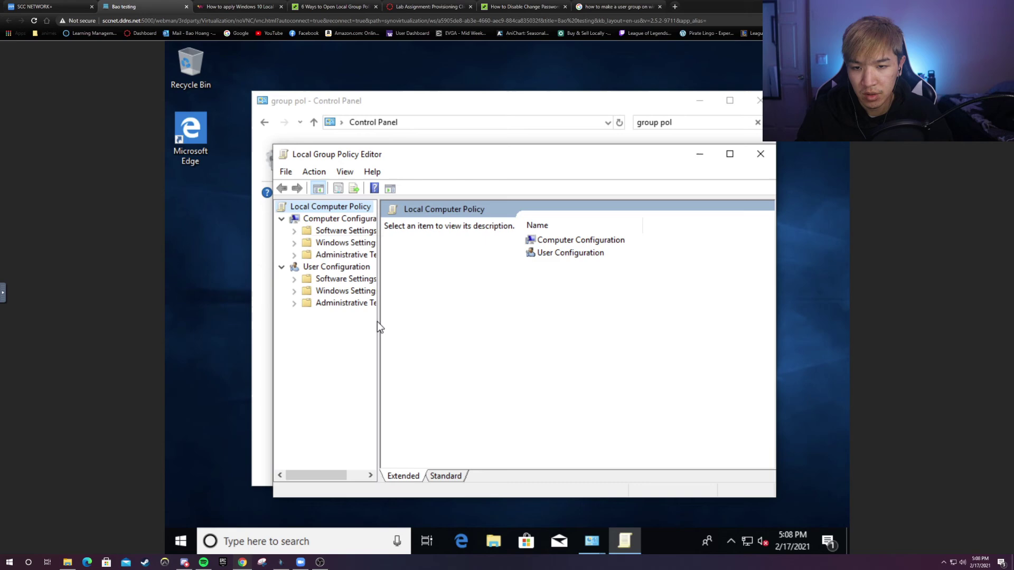
- Widen the tree pane and view Network Connections under User Configuration's Administrative Templates
left_click_drag(377, 321, 416, 321)
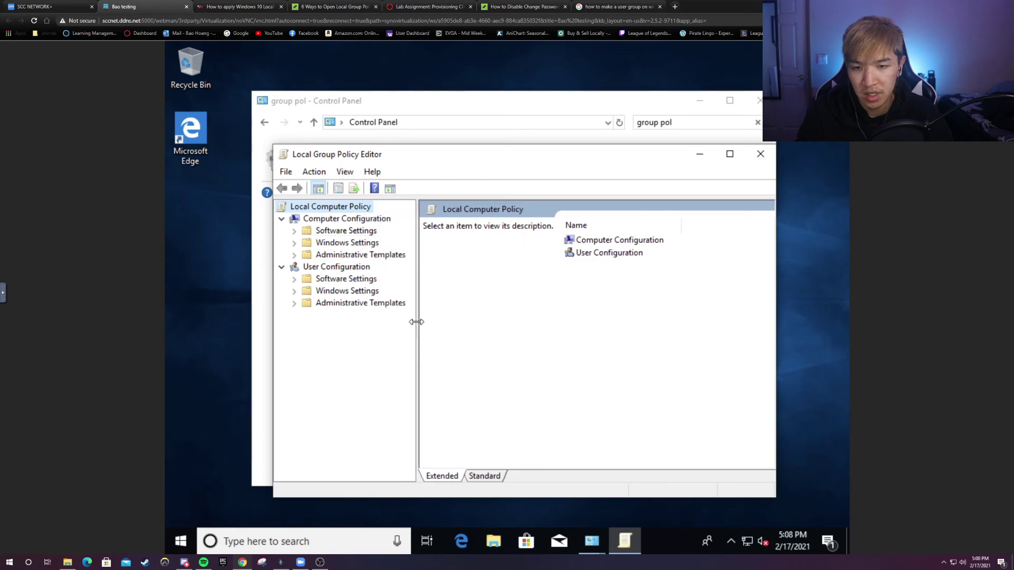
left_click(297, 303)
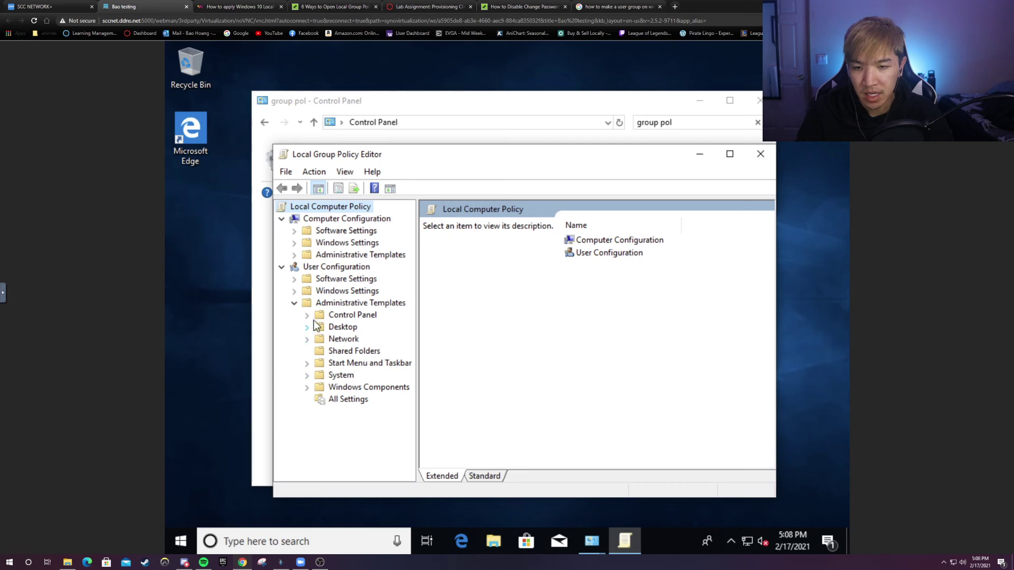
left_click(308, 339)
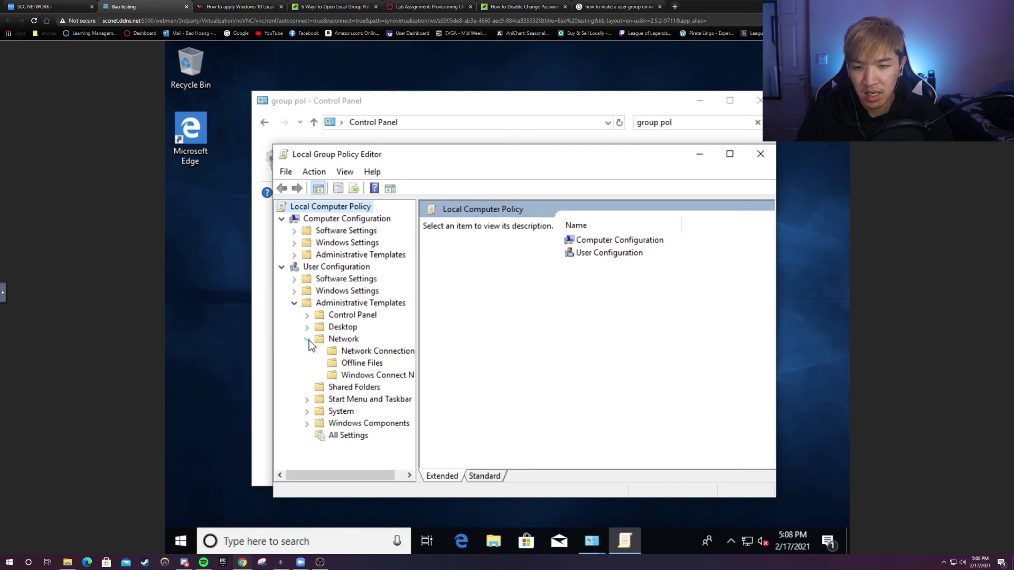
left_click(344, 352)
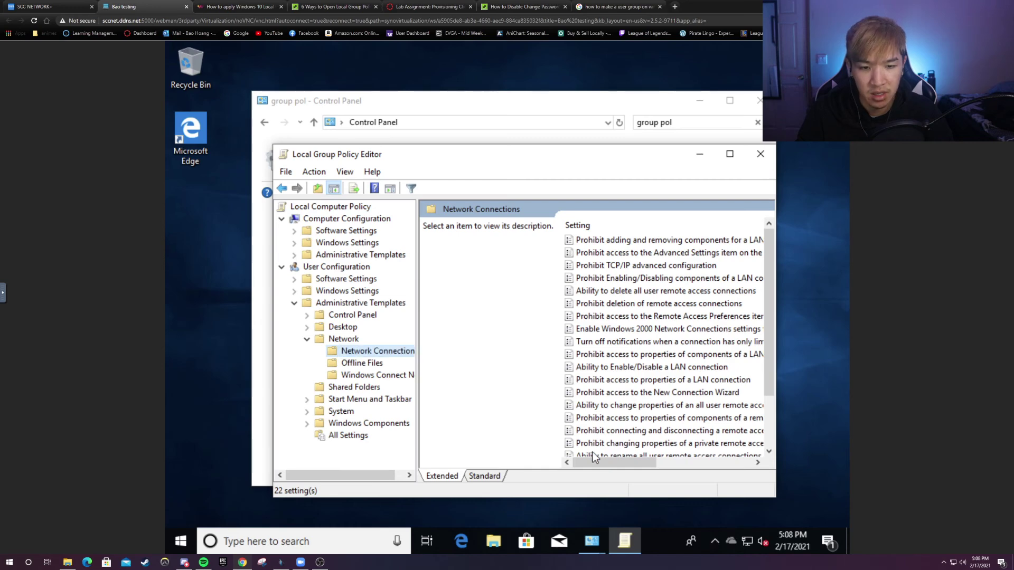
mouse_move(597, 460)
left_mouse_down()
mouse_move(620, 459)
mouse_move(597, 460)
left_mouse_up()
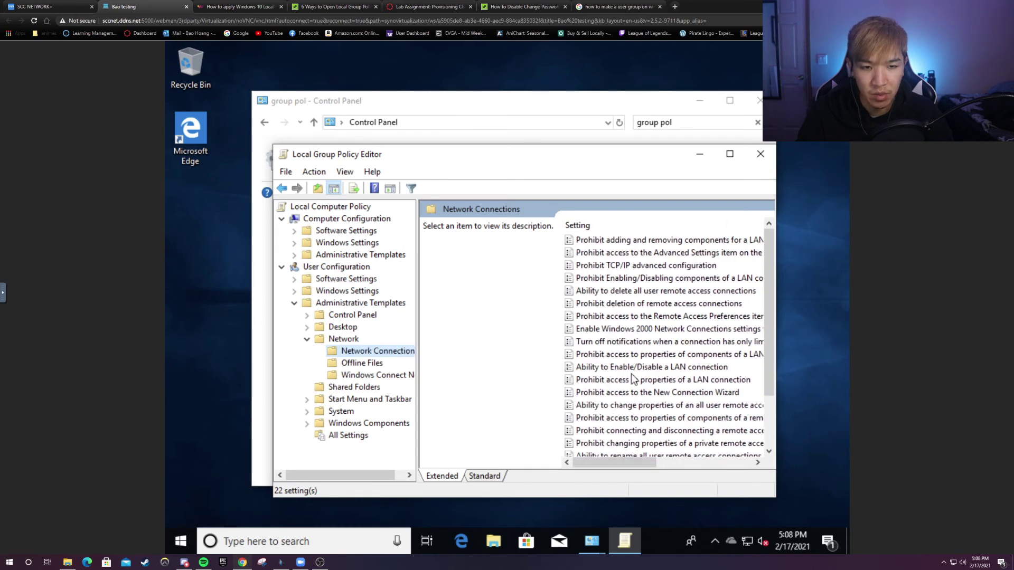
scroll(670, 267, "down", 2)
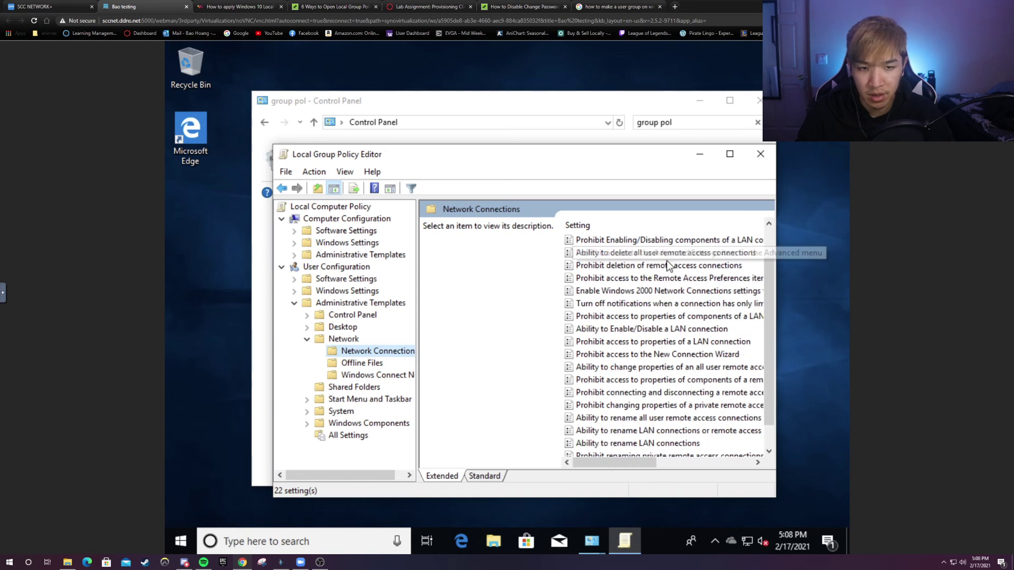
scroll(665, 280, "up", 2)
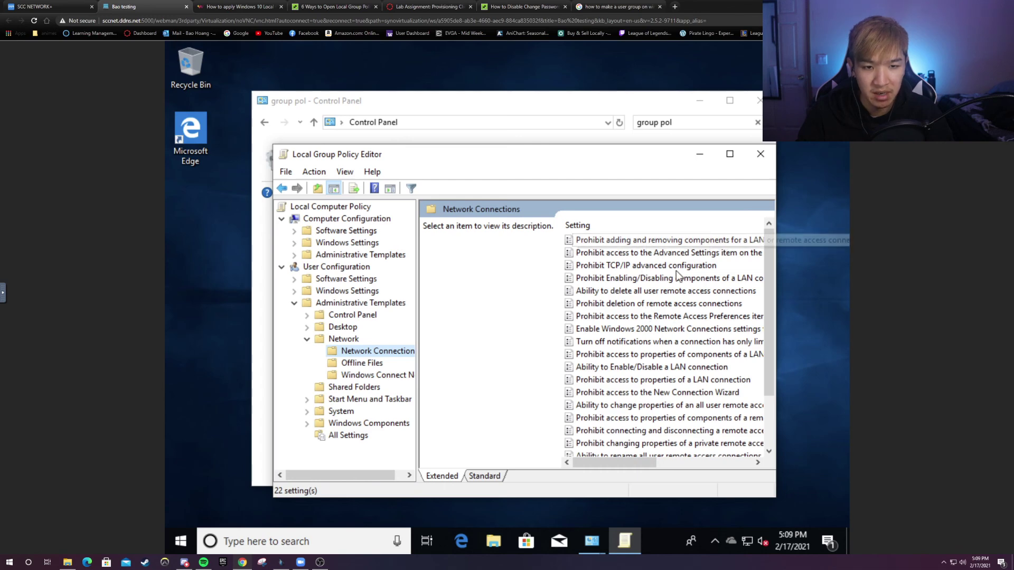
scroll(682, 269, "down", 2)
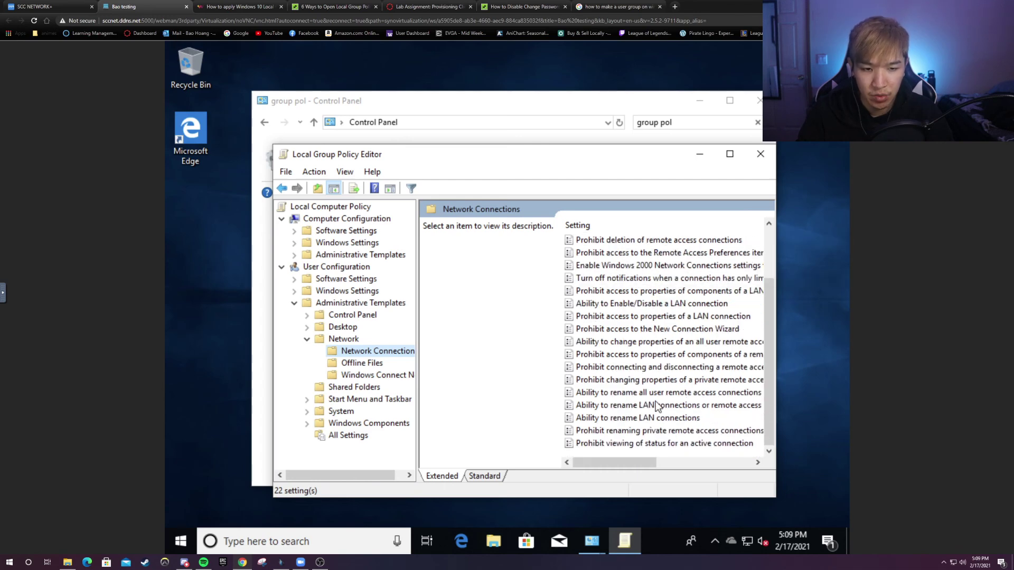
- Expand System and browse Group Policy, Internet Communication Management, Locale Services, Logon, Mitigation Options
left_click(308, 412)
scroll(317, 399, "down", 1)
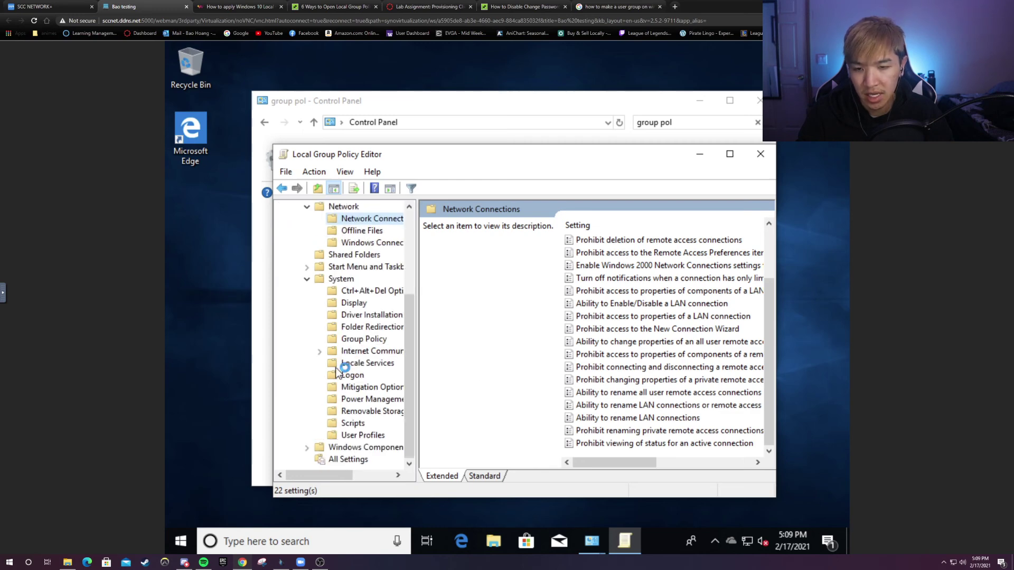
left_click(333, 341)
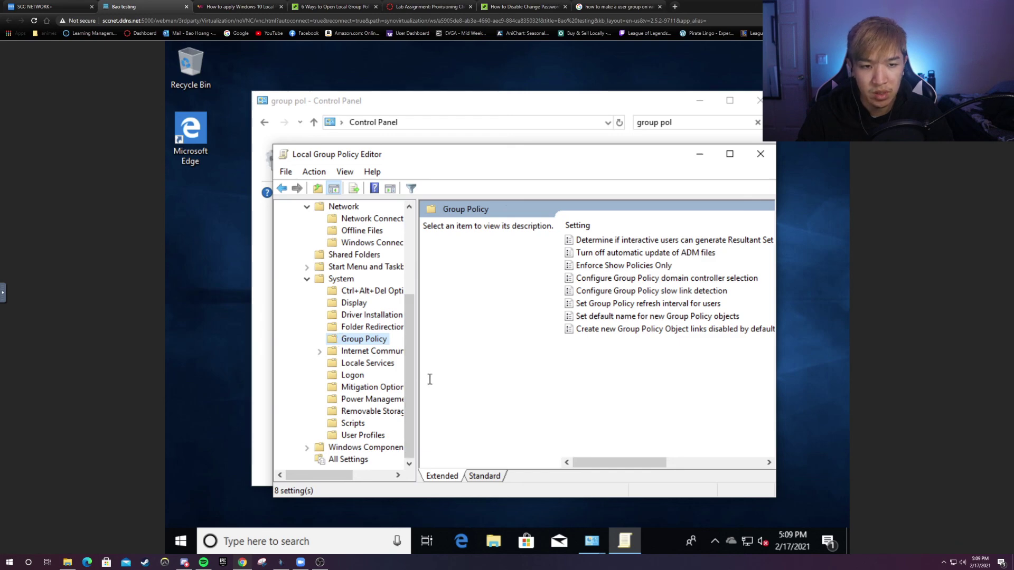
left_click(358, 356)
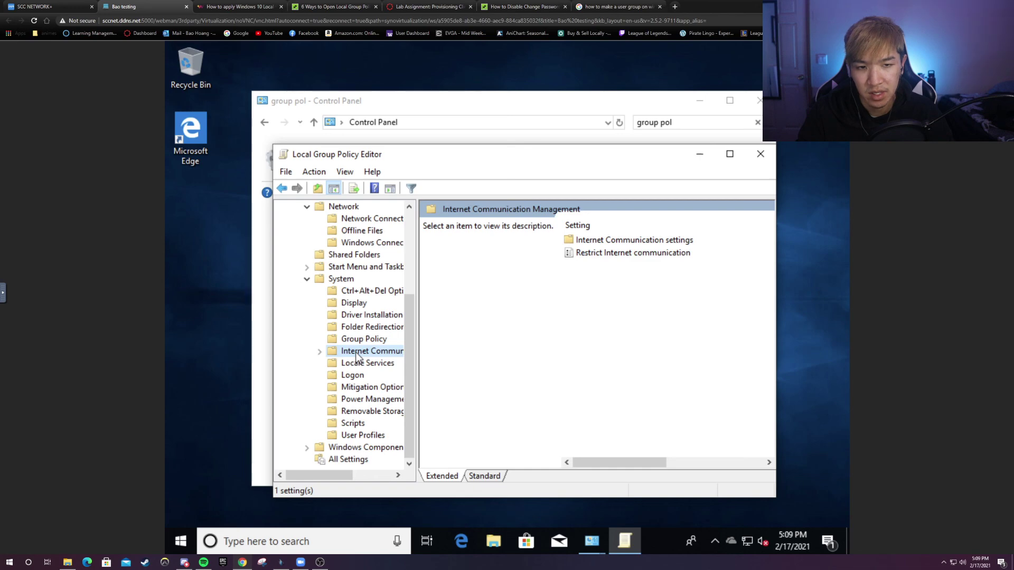
left_click(357, 364)
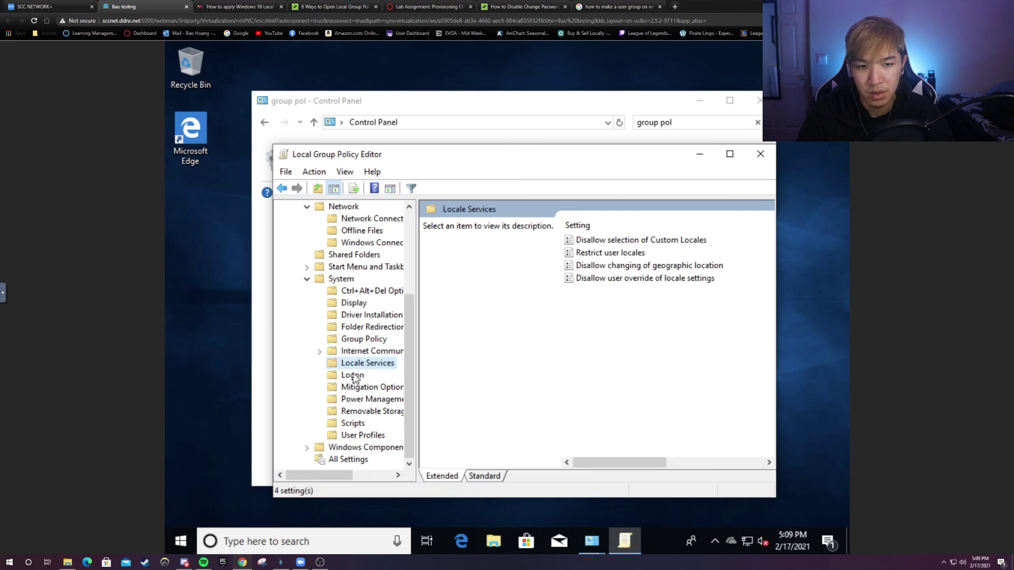
left_click(352, 375)
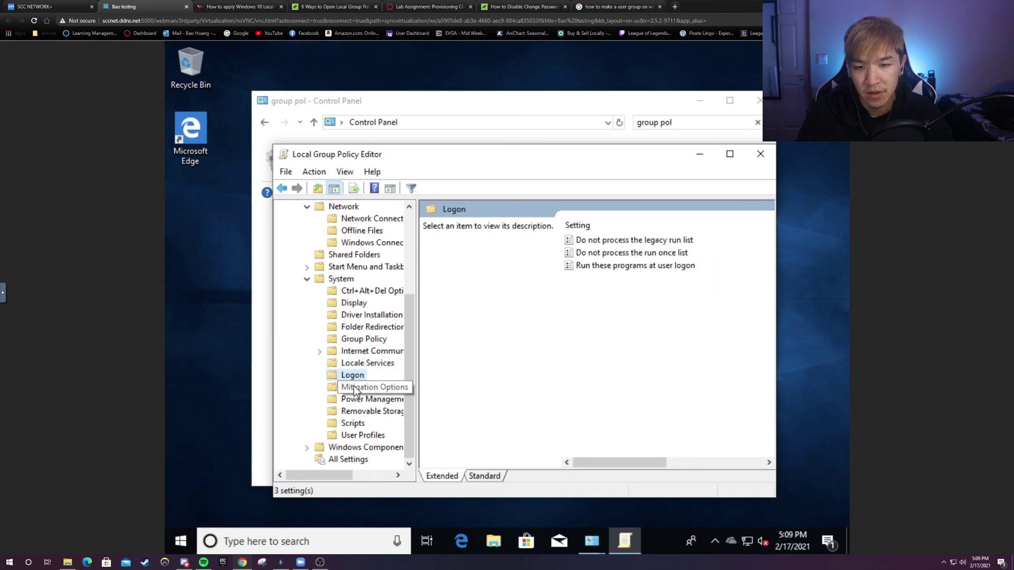
left_click(355, 389)
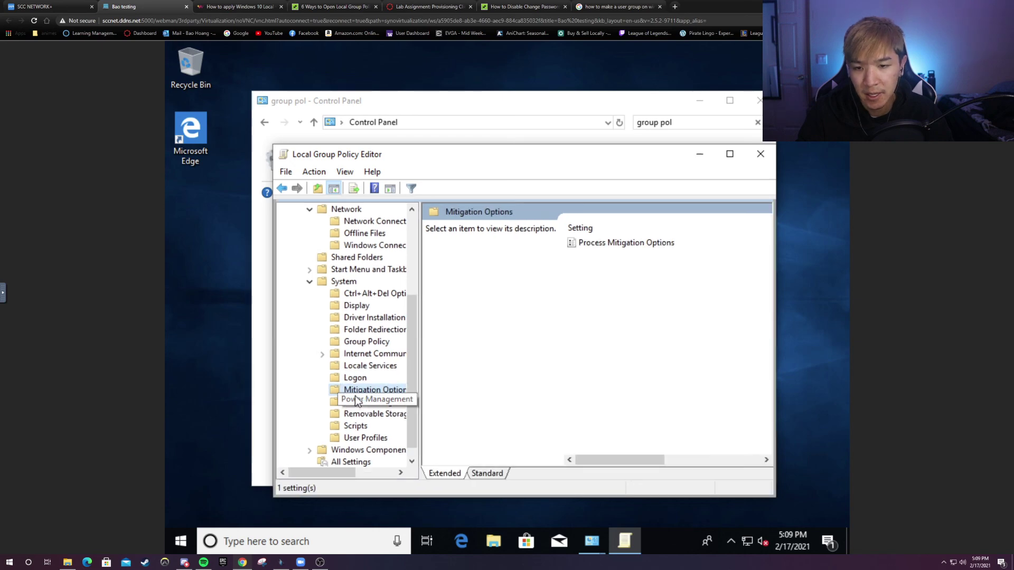
- Expand the Windows Components folder and scroll through the policy tree
left_click(310, 451)
scroll(317, 423, "down", 5)
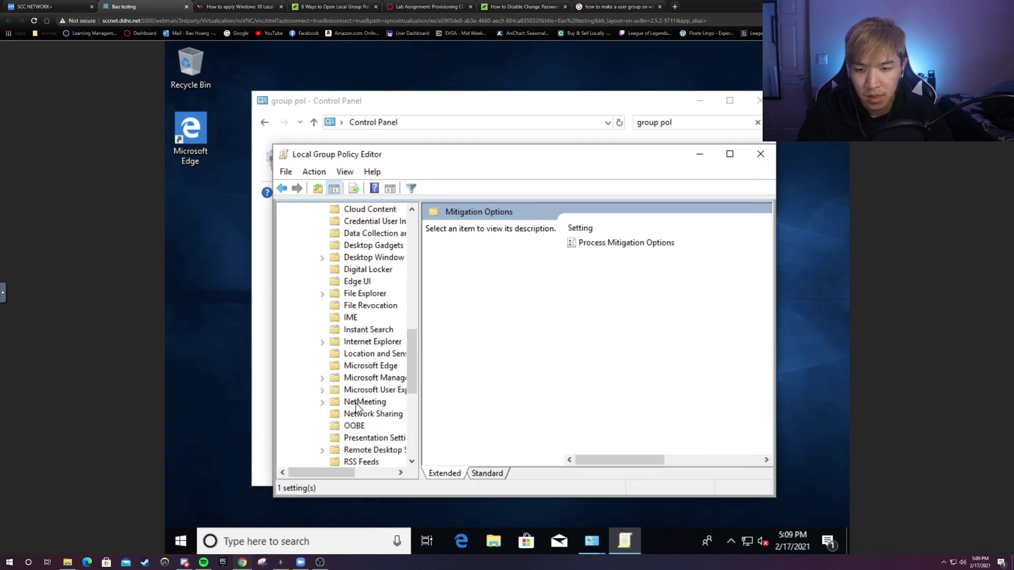
scroll(365, 423, "down", 4)
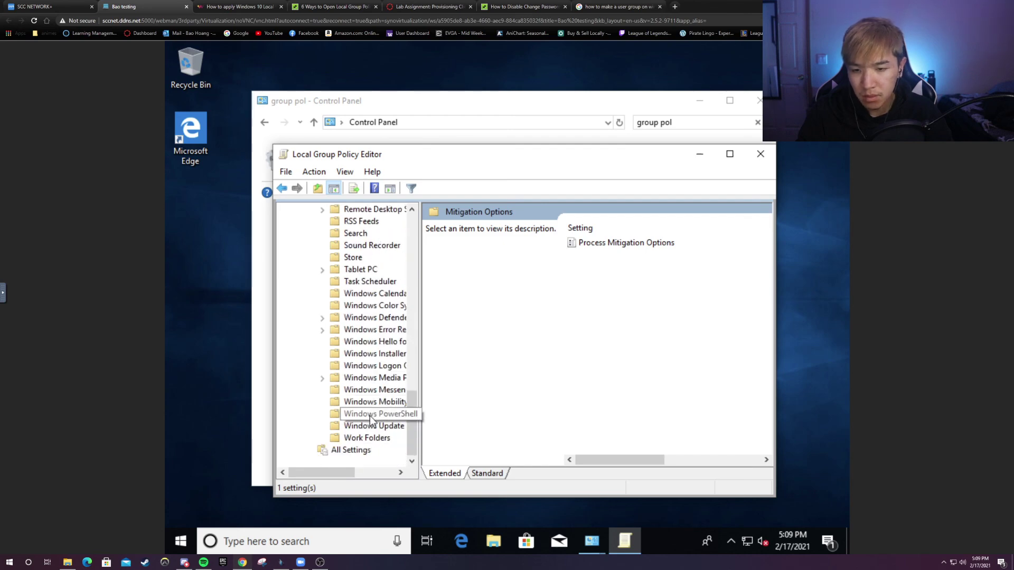
scroll(372, 438, "up", 7)
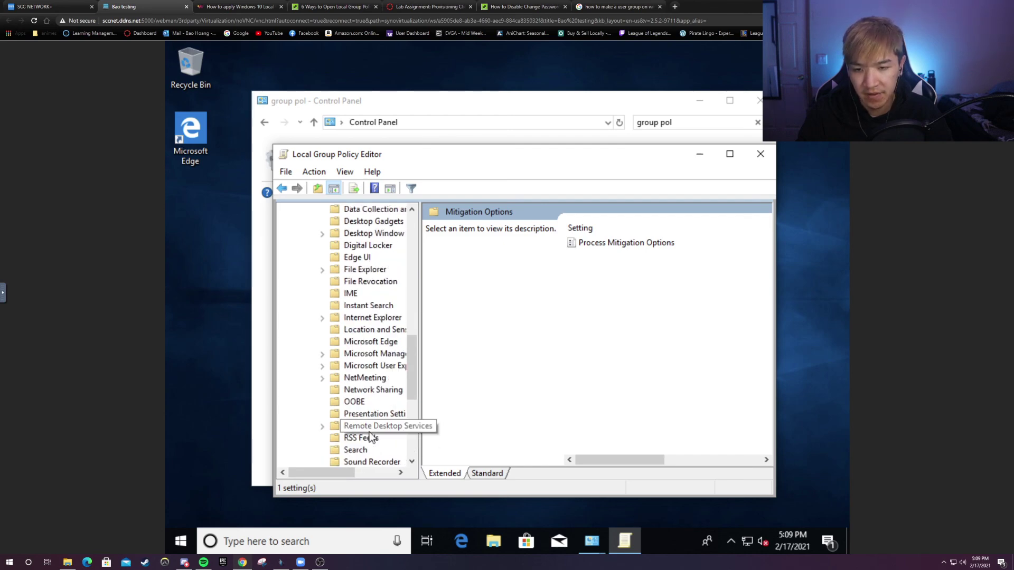
scroll(372, 433, "up", 7)
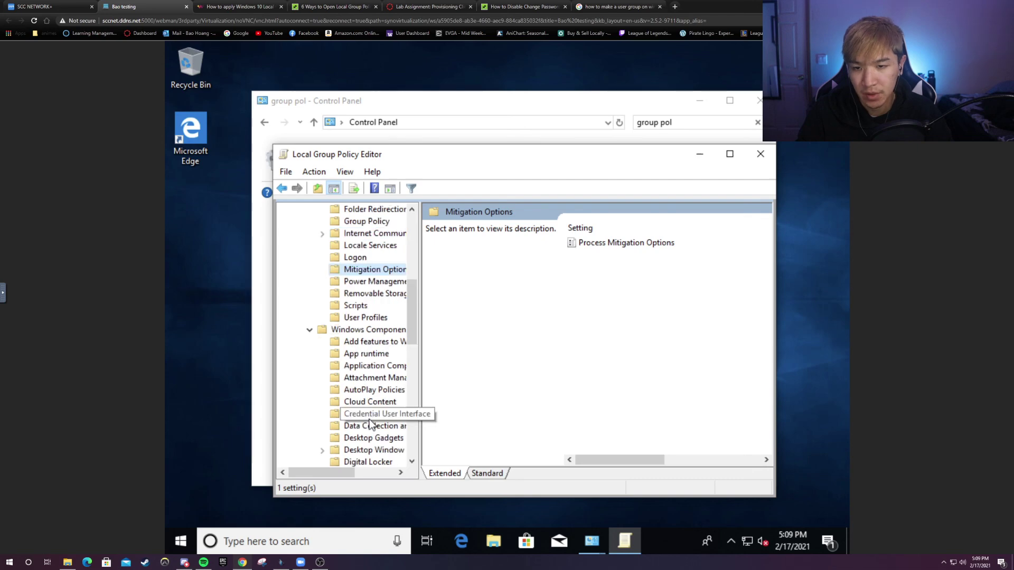
scroll(371, 415, "up", 1)
scroll(367, 328, "up", 2)
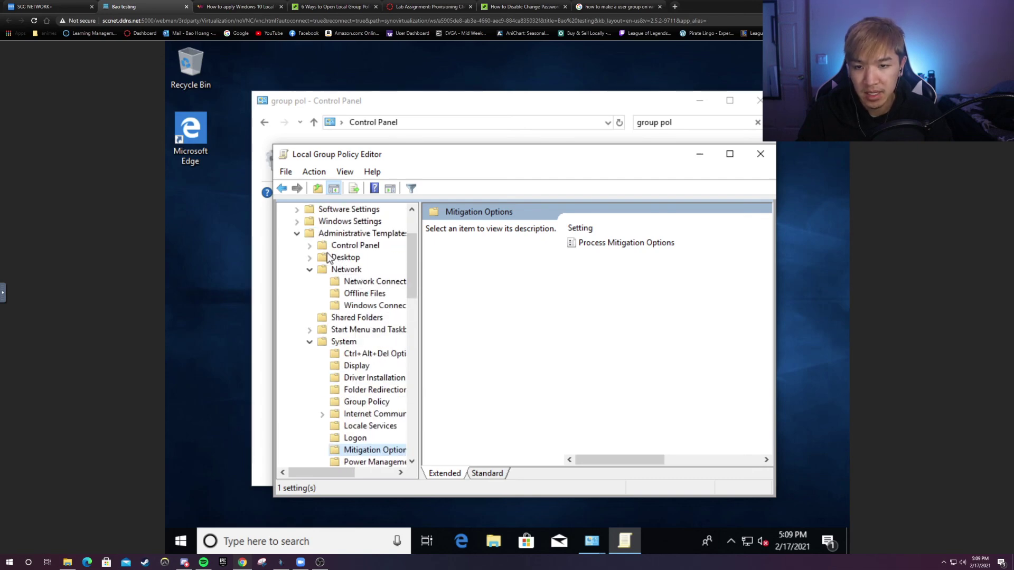
- Under Control Panel > Display, edit the Disable the Display Control Panel policy
left_click(312, 246)
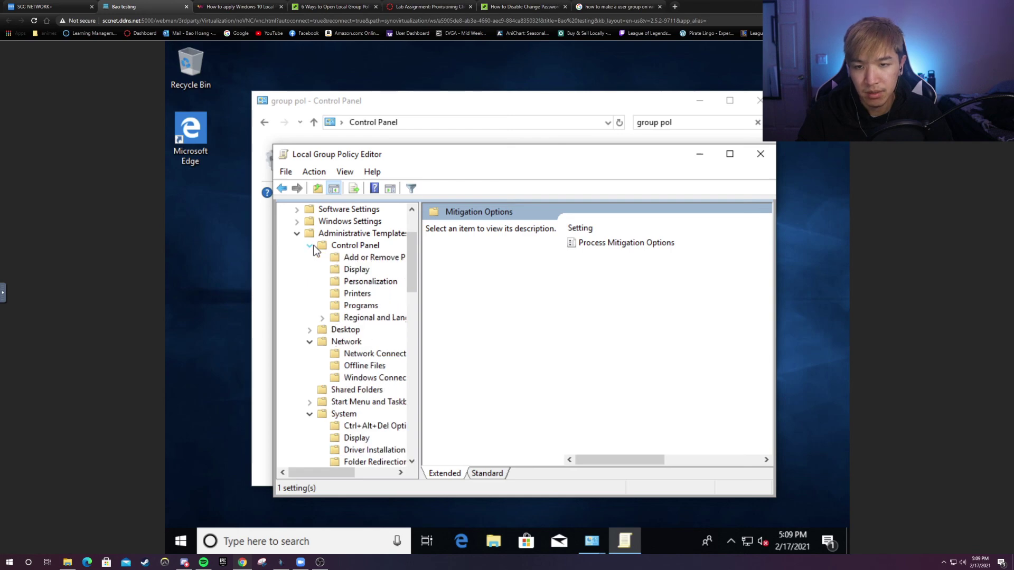
left_click(349, 258)
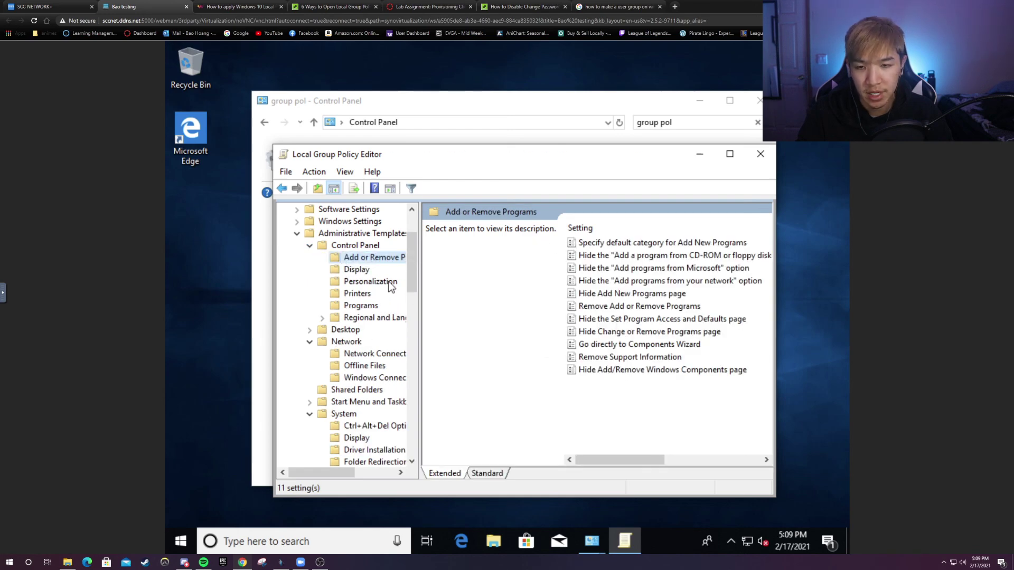
left_click(362, 271)
left_click(592, 245)
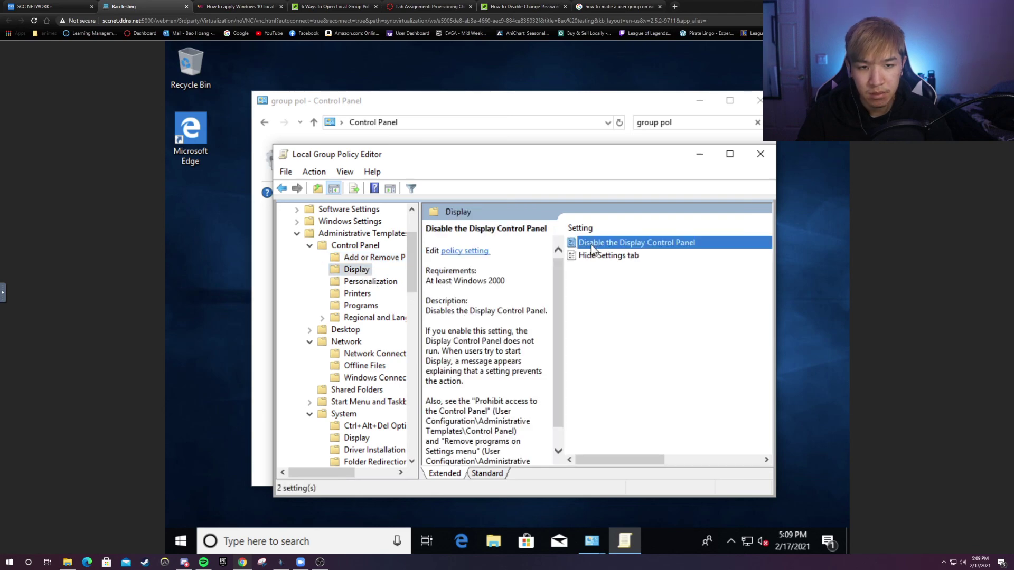
scroll(491, 311, "down", 1)
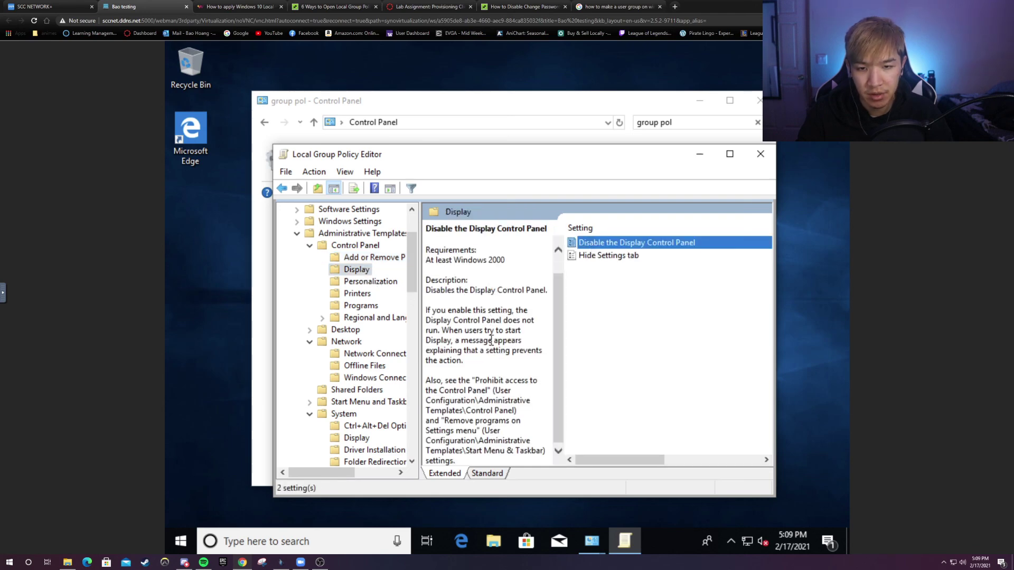
right_click(598, 245)
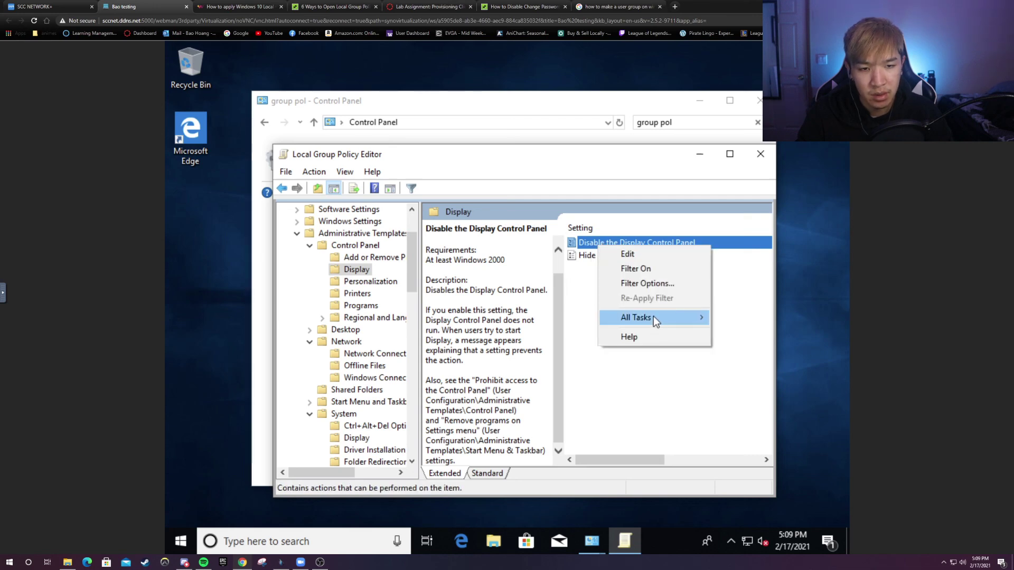
mouse_move(654, 317)
left_click(636, 256)
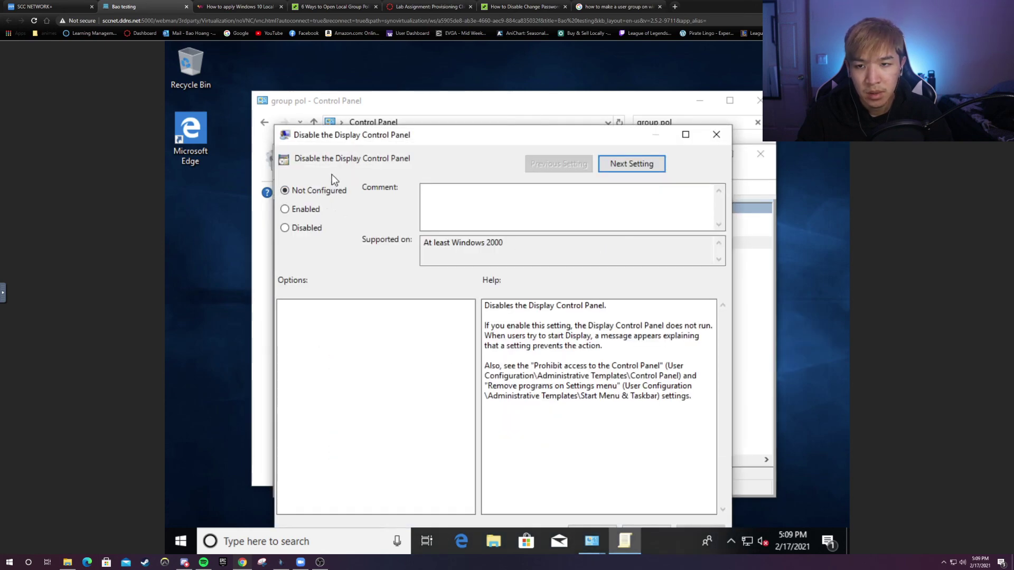
- Move the policy dialog, peek at Hide Settings tab, return, and close without changes
left_click_drag(356, 137, 382, 94)
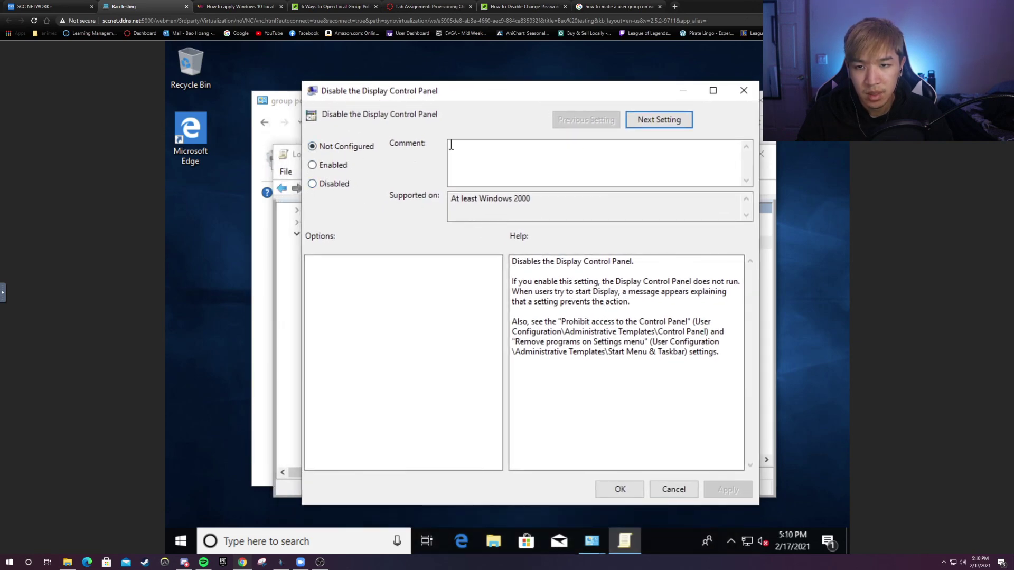
left_click(666, 120)
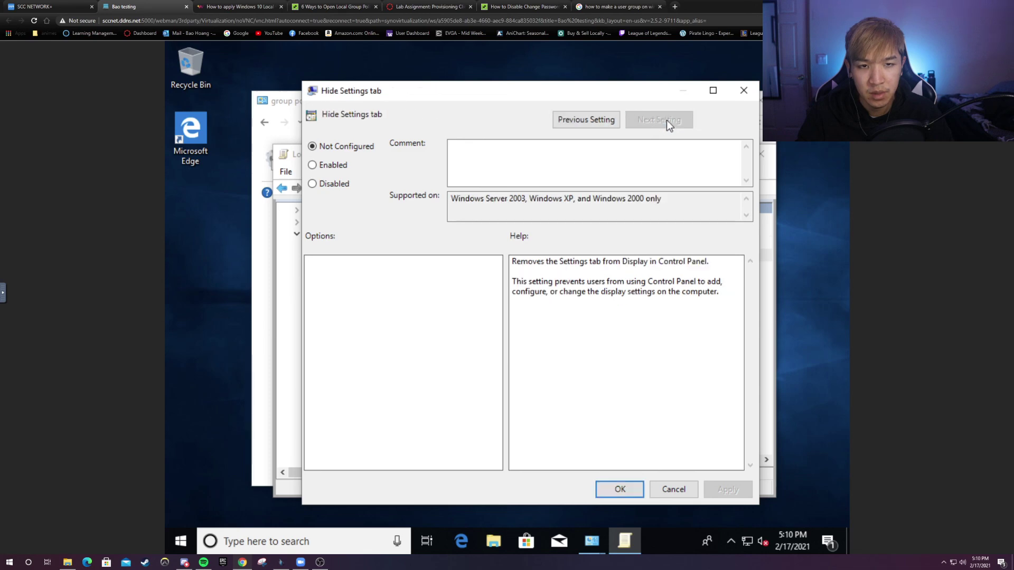
left_click(615, 118)
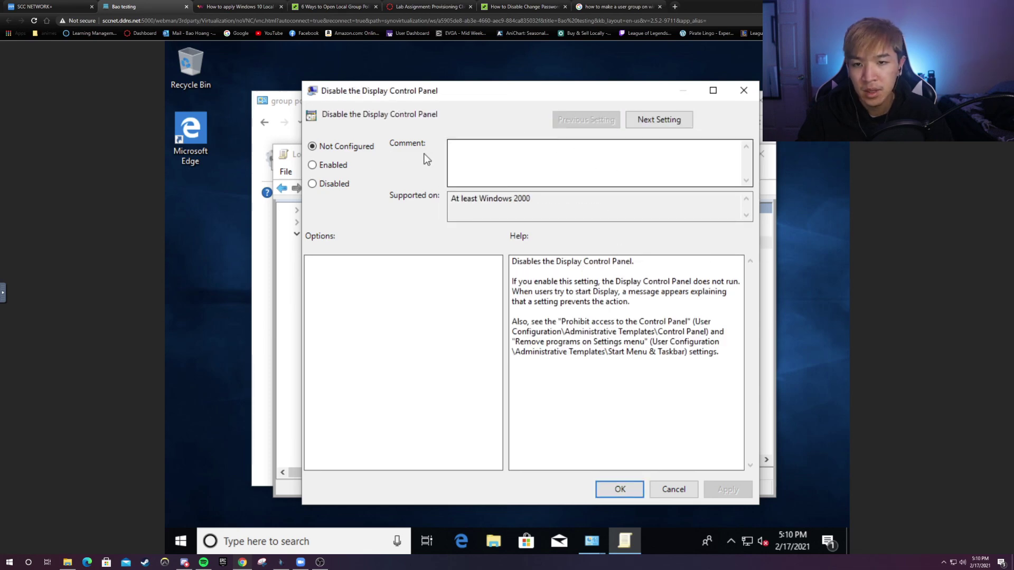
left_click(743, 89)
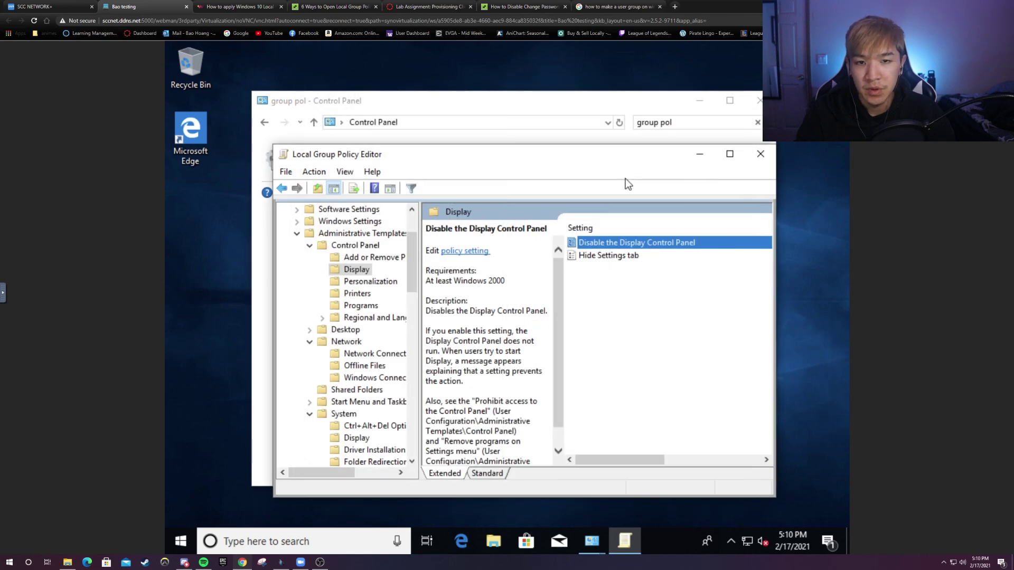